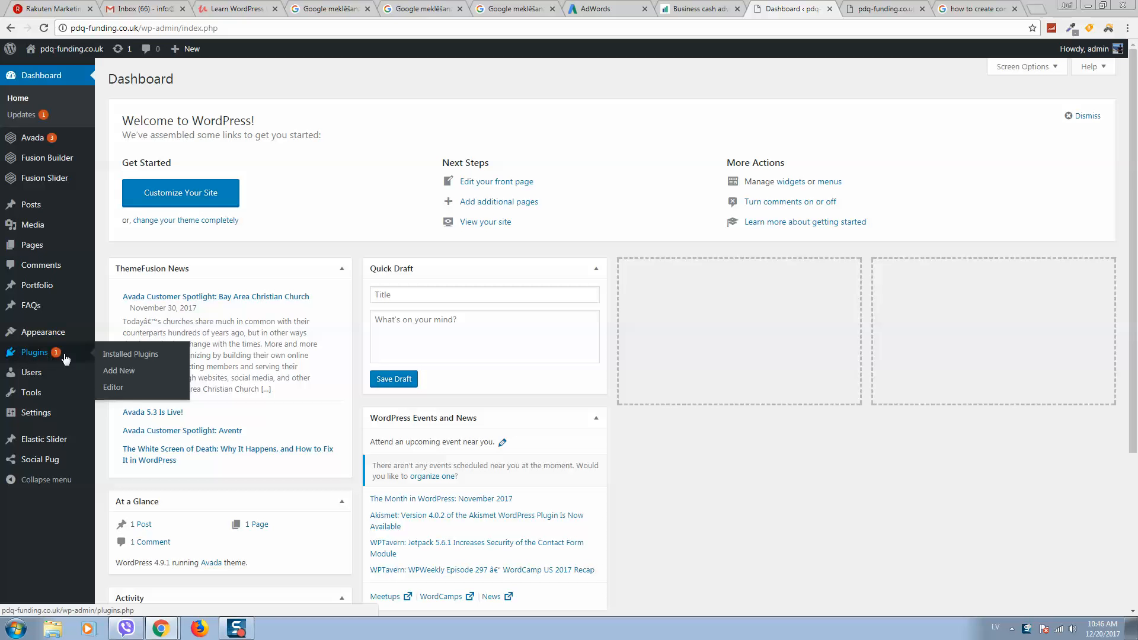
- Search the plugin directory for "contact form 7", then install and activate the Contact Form 7 plugin
{"action": "left_click", "coordinate": [123, 372]}
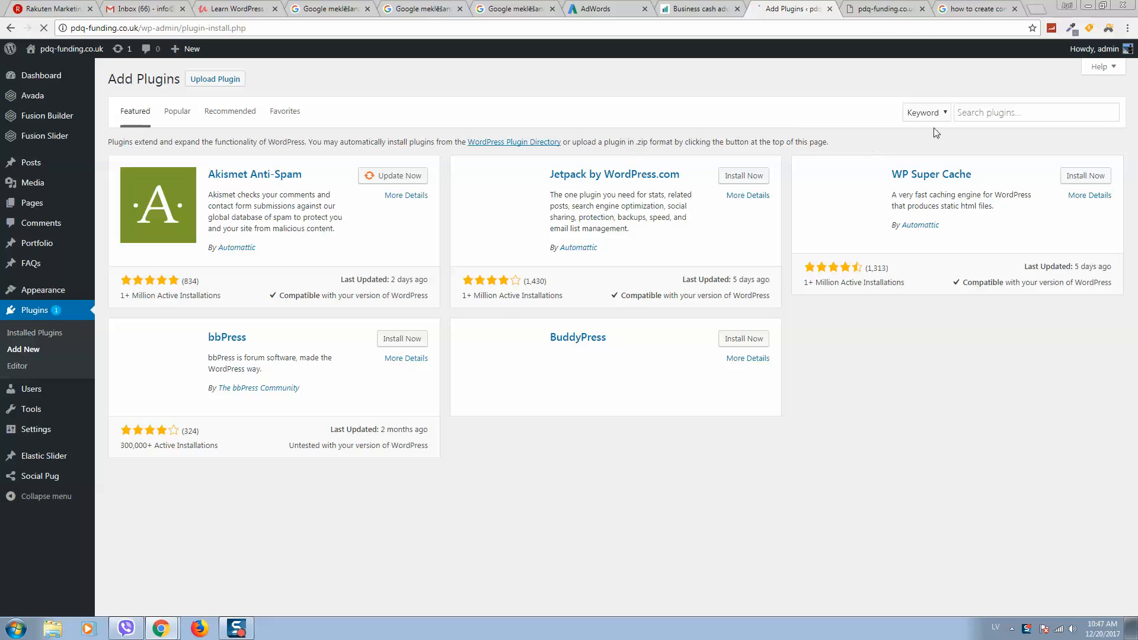
{"action": "left_click", "coordinate": [1046, 106]}
{"action": "type", "text": "c"}
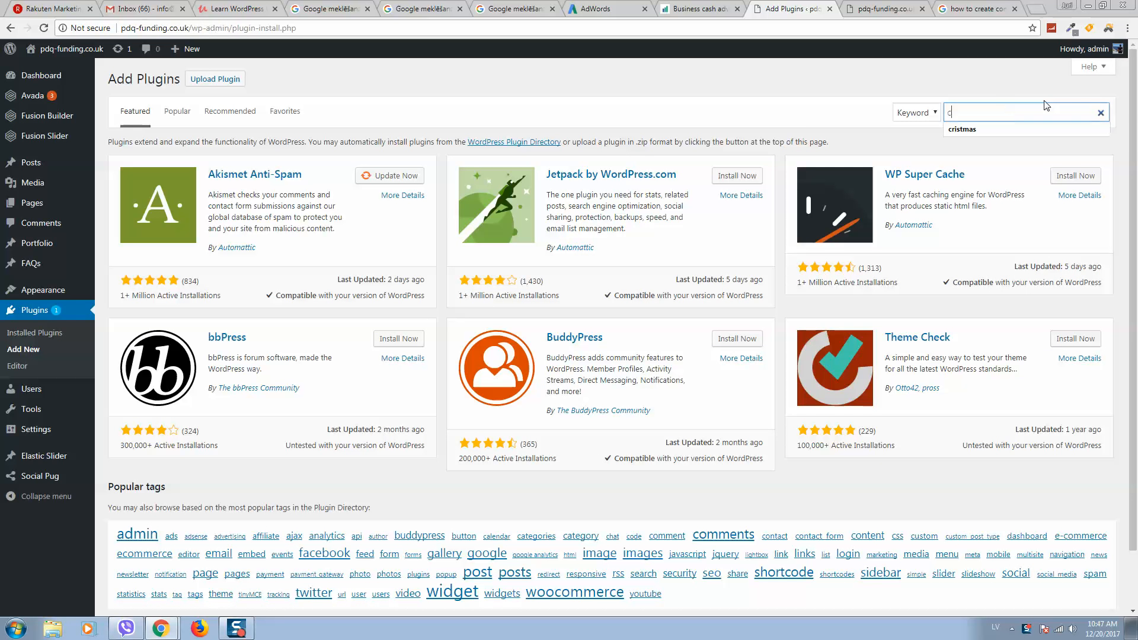
{"action": "type", "text": "ontact fot"}
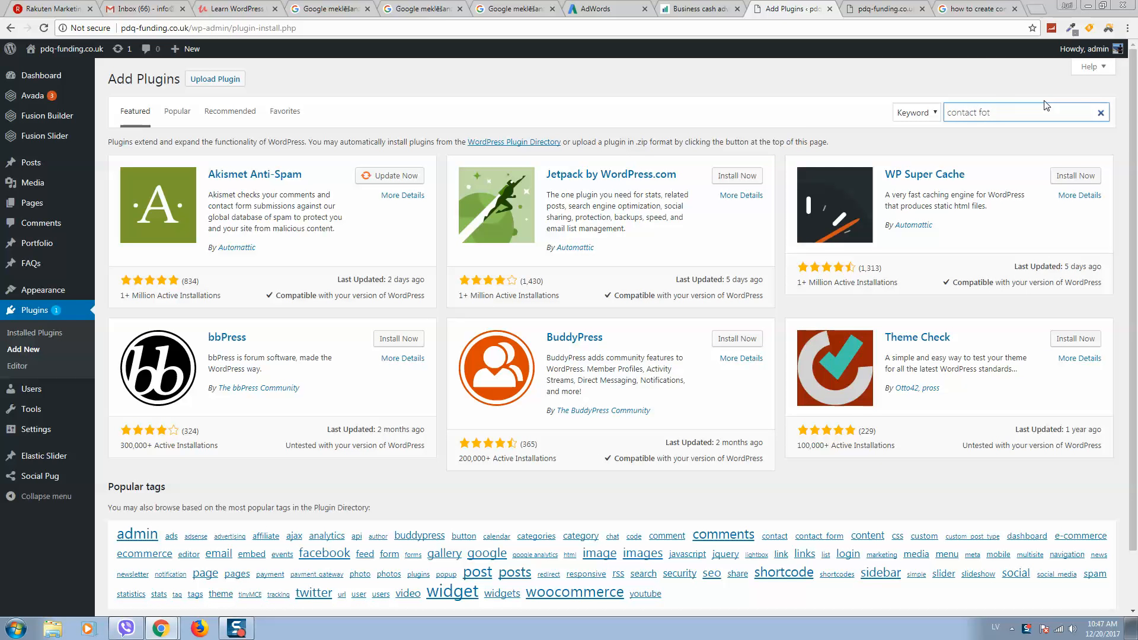
{"action": "key", "text": "BackSpace"}
{"action": "type", "text": "rm 7"}
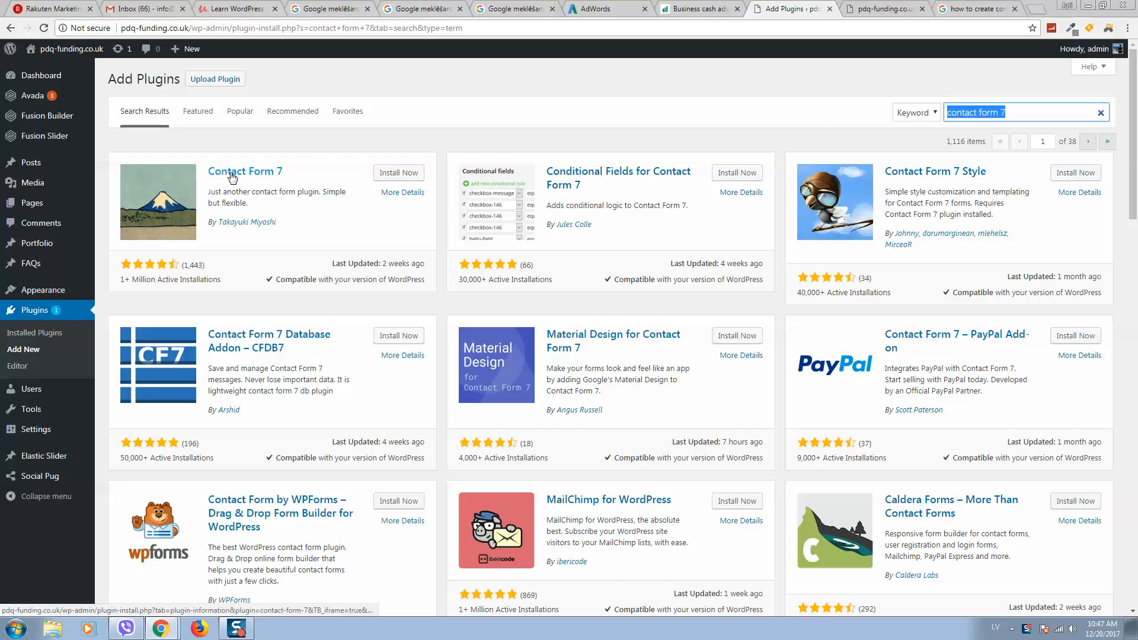
{"action": "left_click", "coordinate": [407, 174]}
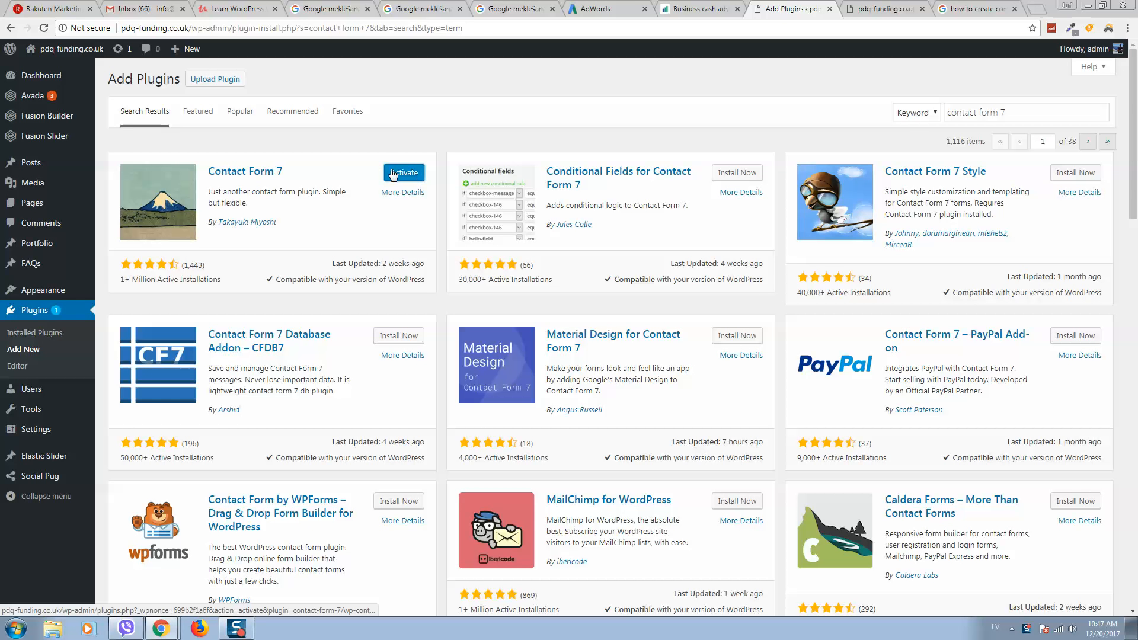
{"action": "left_click", "coordinate": [400, 175]}
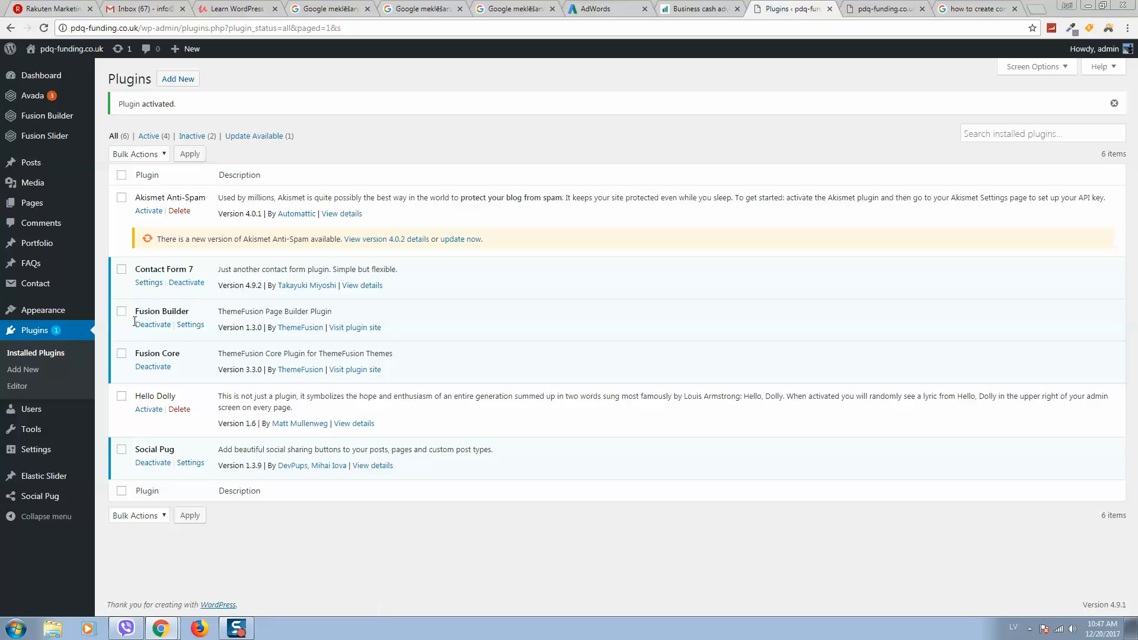
- Open Contact form 1 for editing and remove the number 1 from its title
{"action": "left_click", "coordinate": [33, 284]}
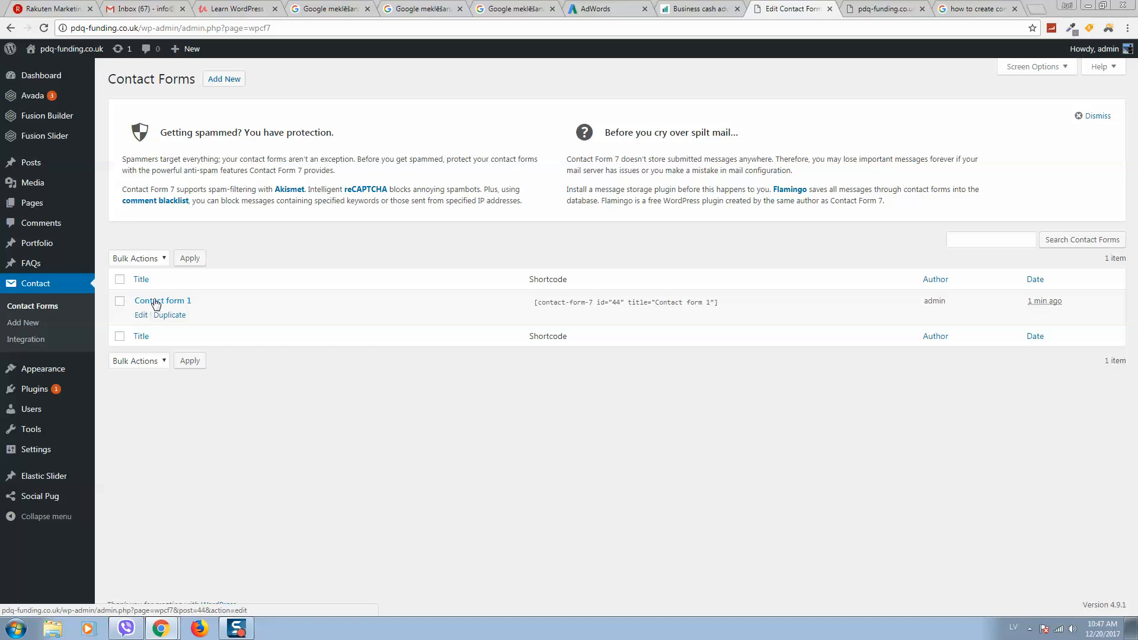
{"action": "left_click", "coordinate": [142, 316]}
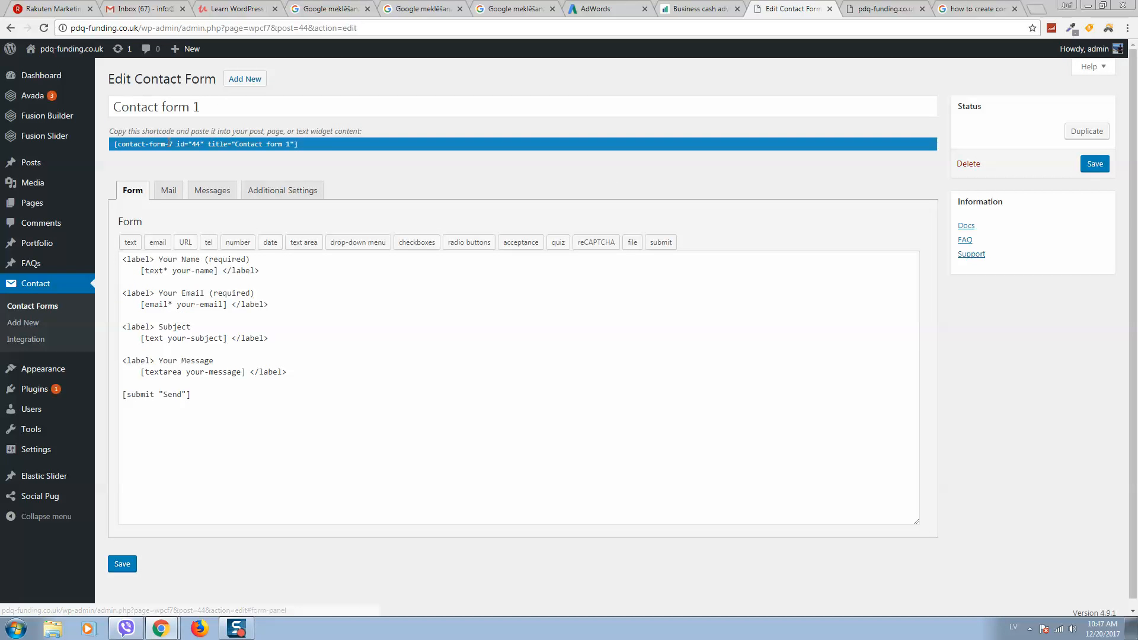
{"action": "left_click", "coordinate": [241, 106]}
{"action": "key", "text": "BackSpace"}
{"action": "key", "text": "BackSpace"}
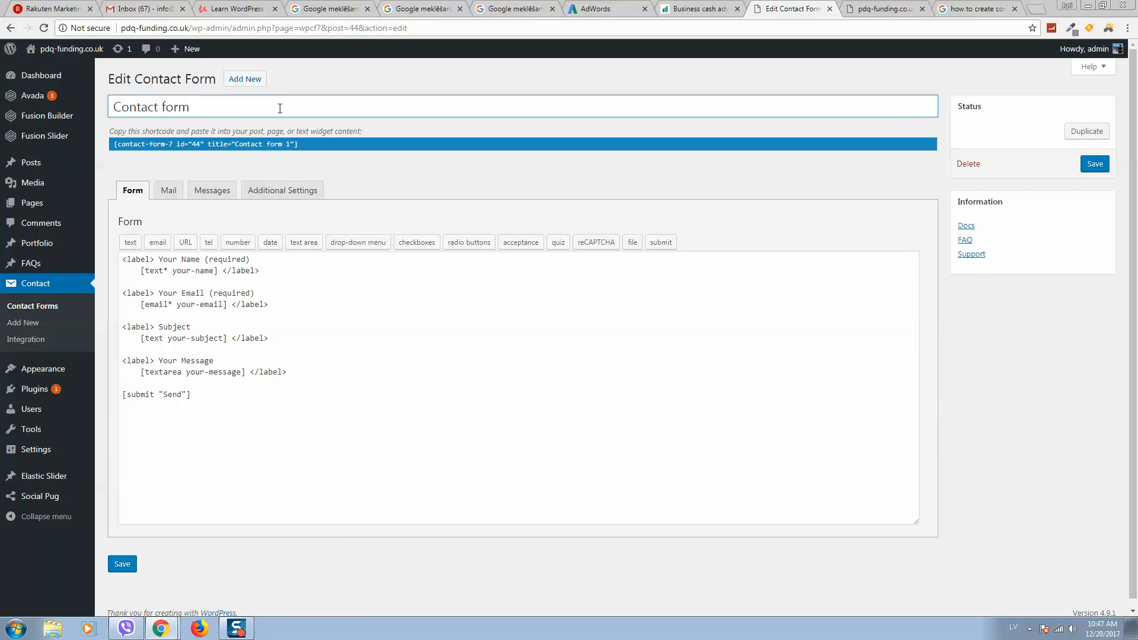
- Replace "Contact" in the form title with "QUOTE", copied from the quote form heading on the 365 Business Finance page
{"action": "left_click", "coordinate": [687, 8]}
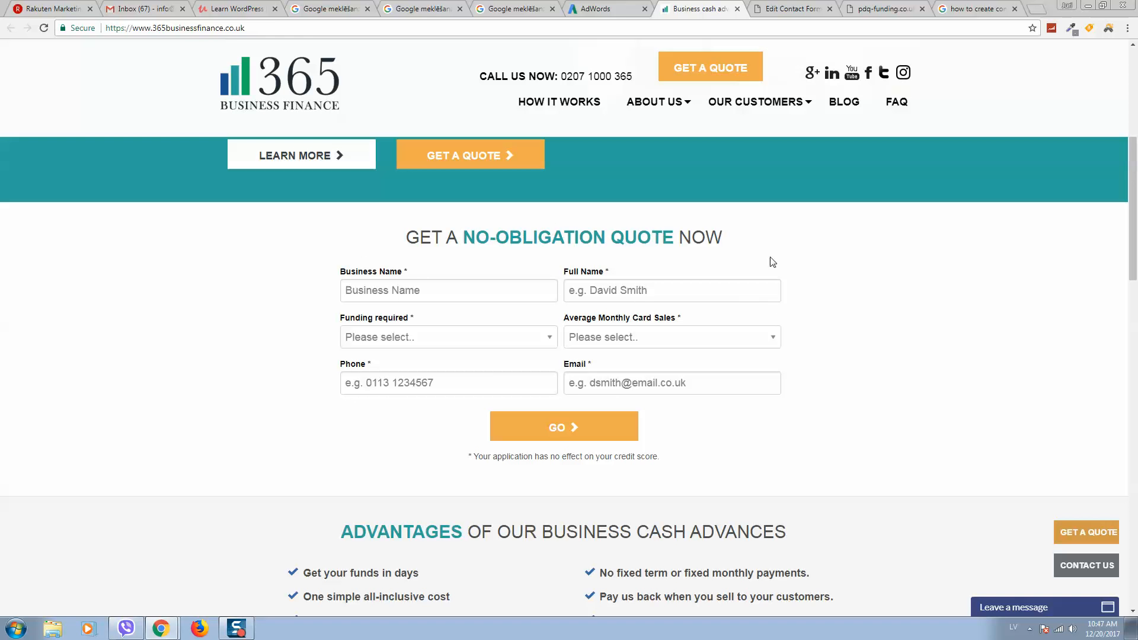
{"action": "left_click_drag", "start_coordinate": [755, 237], "coordinate": [651, 238]}
{"action": "double_click", "coordinate": [643, 237]}
{"action": "key", "text": "ctrl+c"}
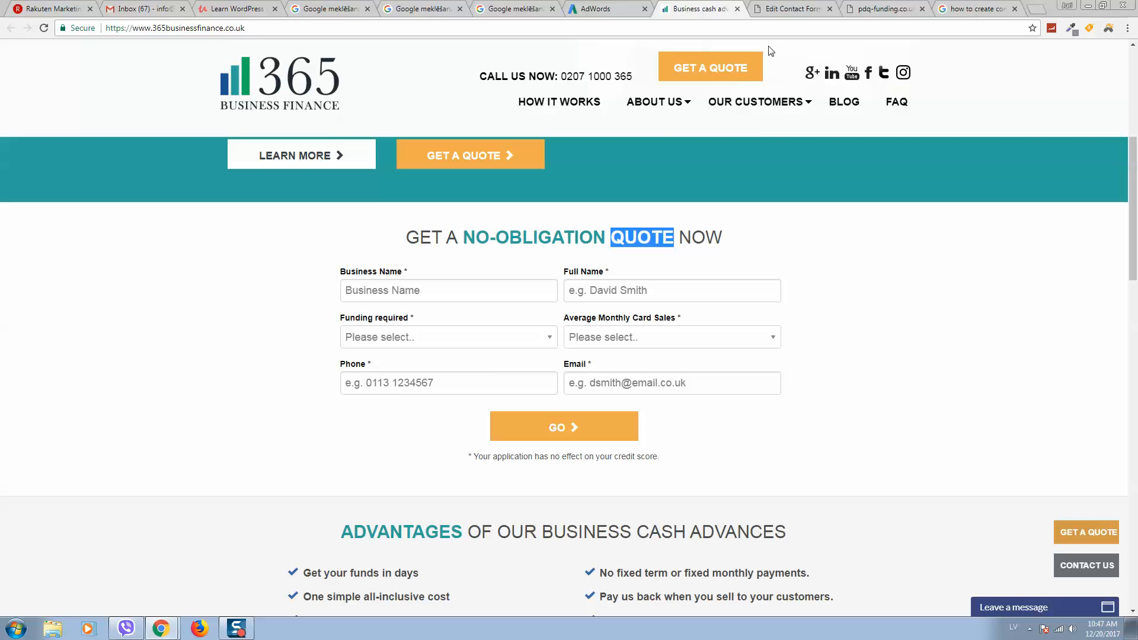
{"action": "left_click", "coordinate": [794, 9]}
{"action": "double_click", "coordinate": [156, 106]}
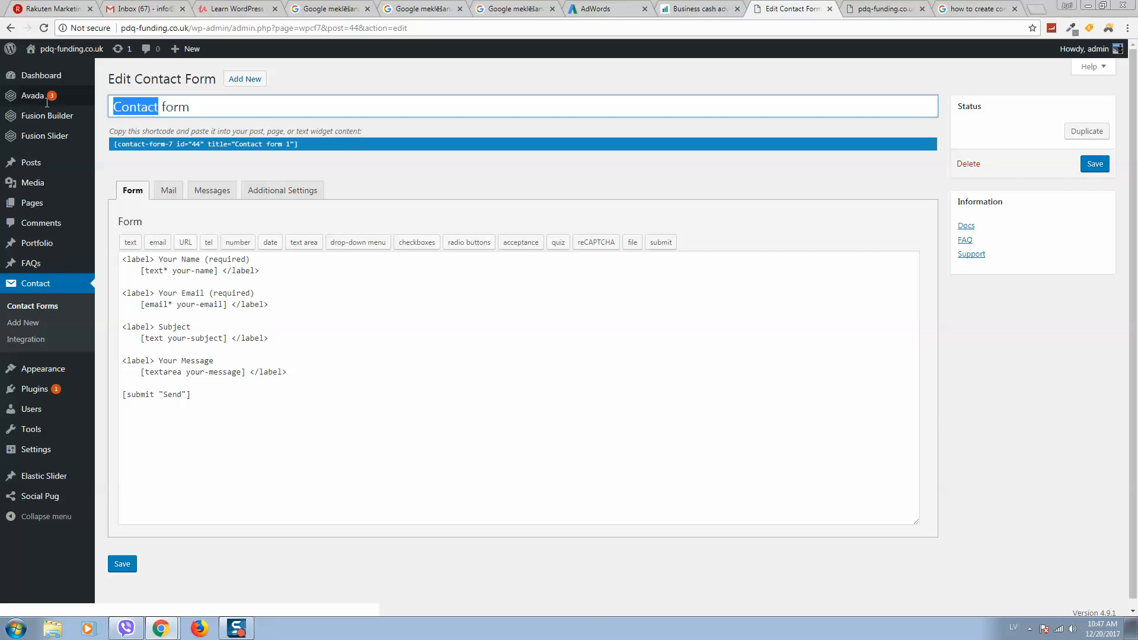
{"action": "key", "text": "ctrl+v"}
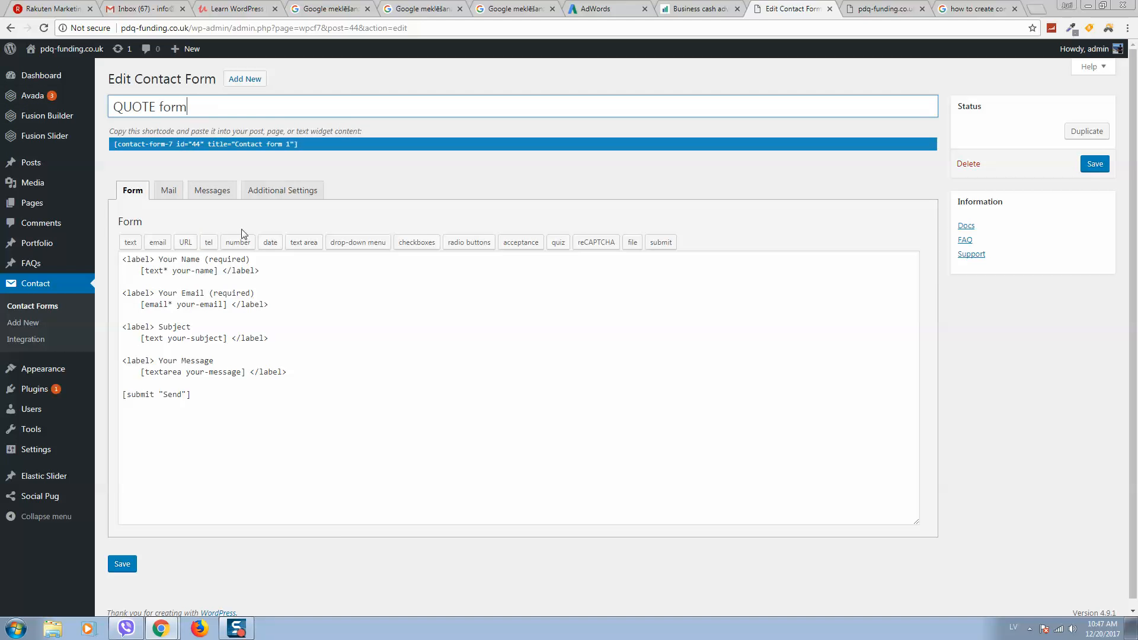
- Replace the "Your Name" label text with "Business Name", copied from the 365 Business Finance quote form
{"action": "left_click", "coordinate": [510, 335]}
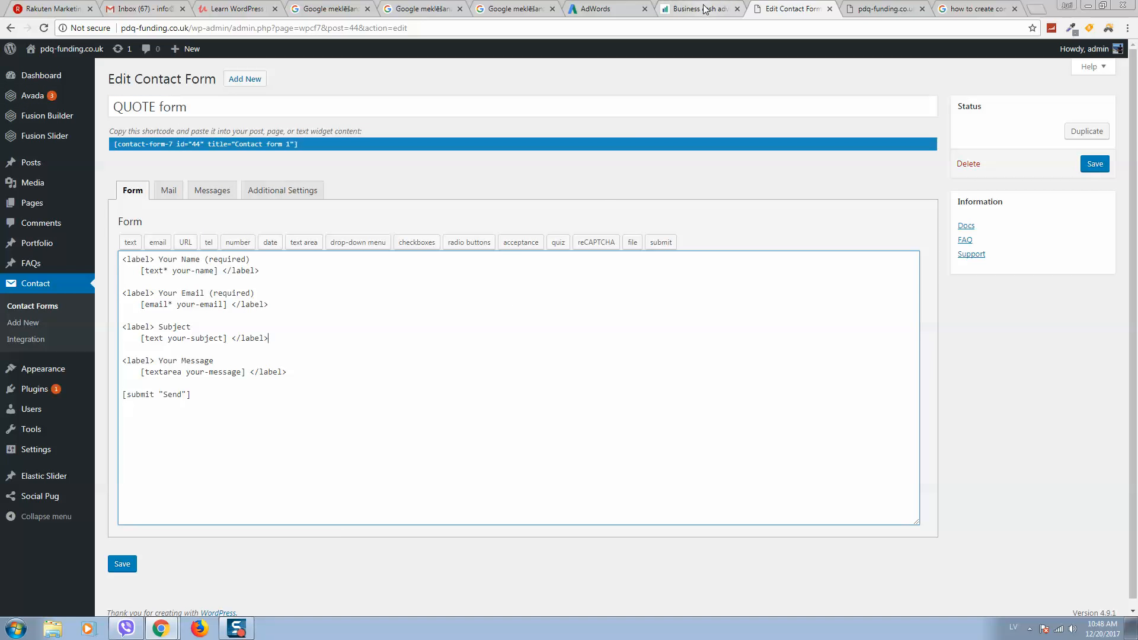
{"action": "left_click", "coordinate": [721, 13]}
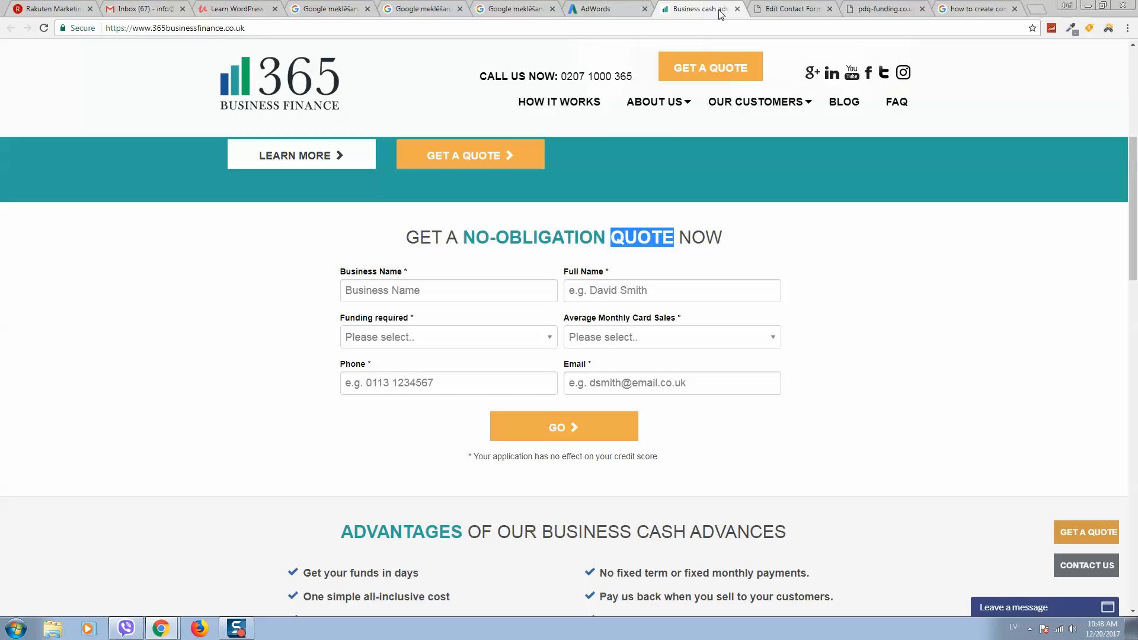
{"action": "left_click", "coordinate": [335, 280]}
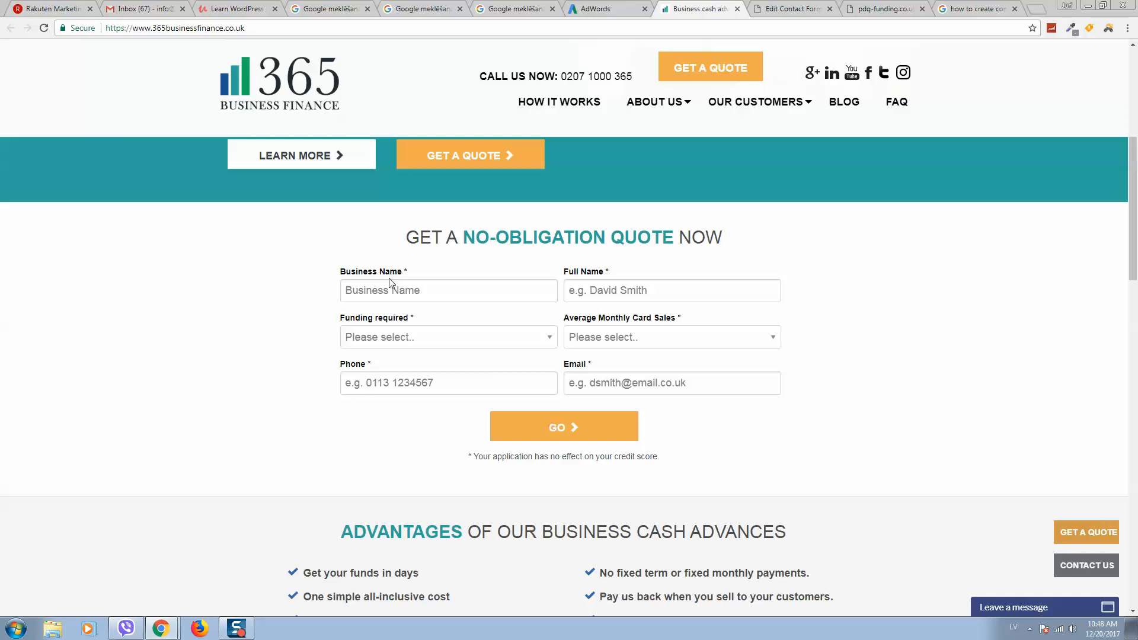
{"action": "left_click", "coordinate": [401, 273]}
{"action": "left_click_drag", "start_coordinate": [340, 271], "coordinate": [402, 272]}
{"action": "right_click", "coordinate": [390, 273]}
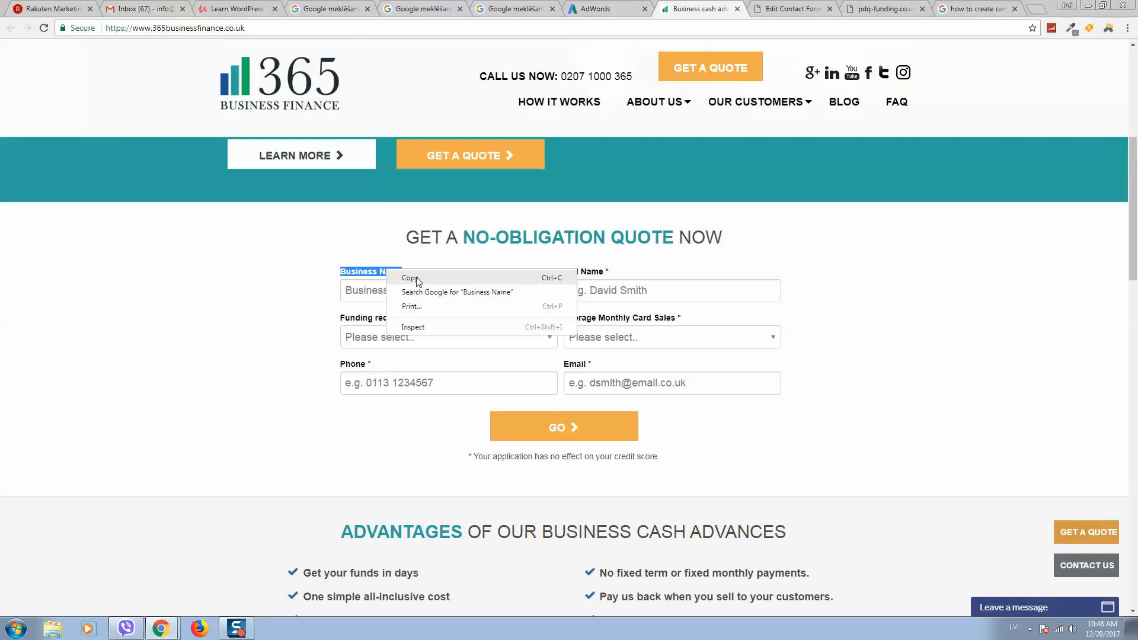
{"action": "left_click", "coordinate": [415, 279]}
{"action": "left_click", "coordinate": [791, 9]}
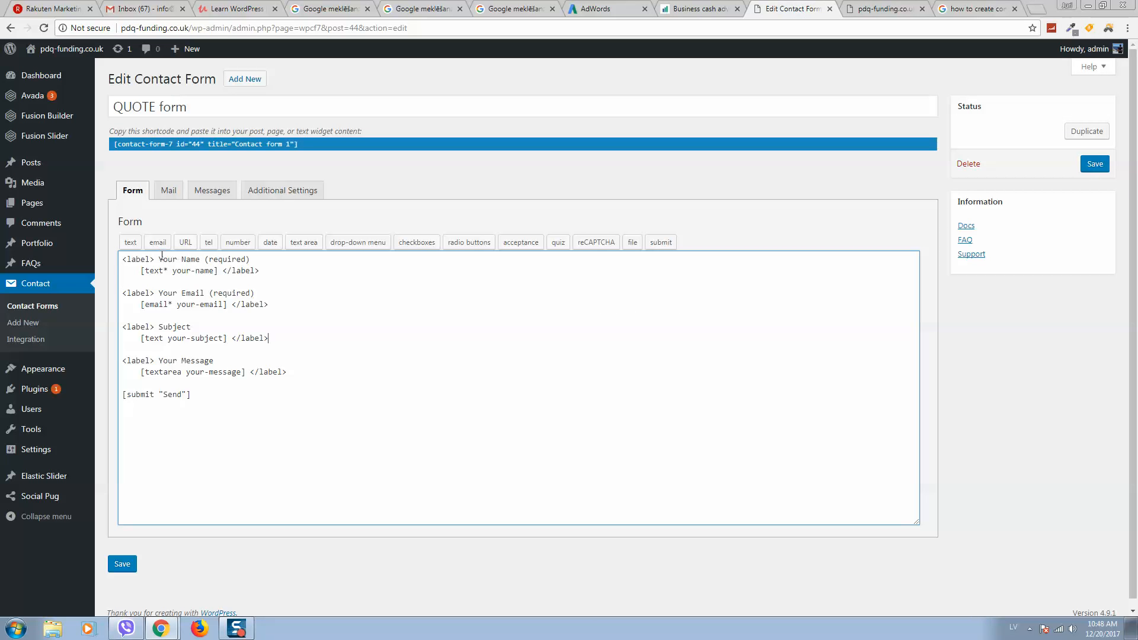
{"action": "left_click_drag", "start_coordinate": [159, 259], "coordinate": [200, 260]}
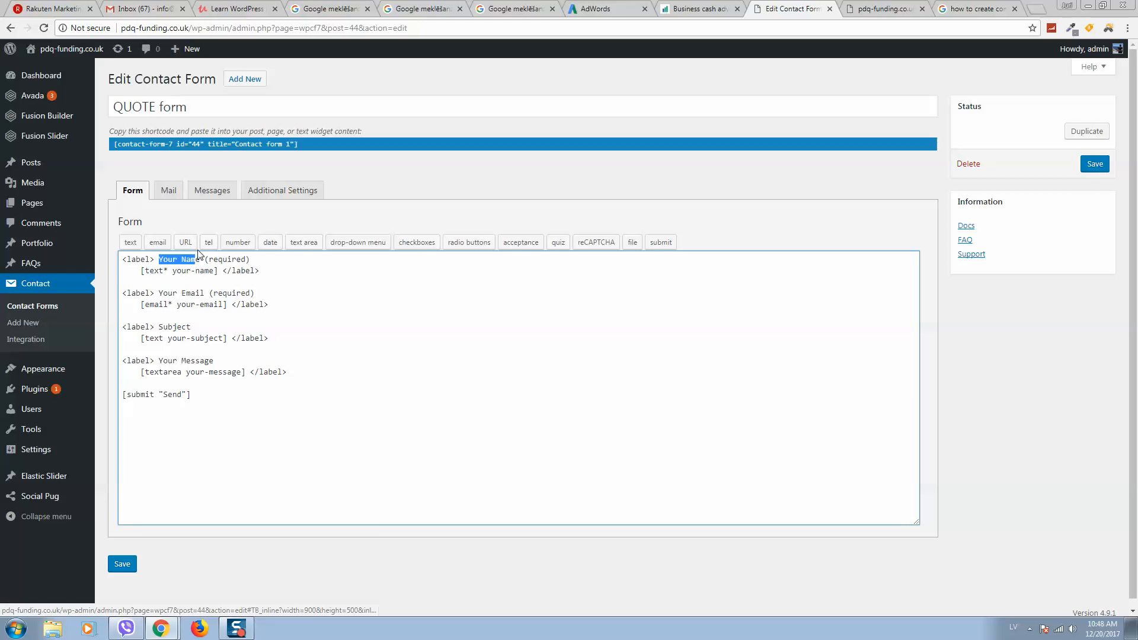
{"action": "key", "text": "ctrl+v"}
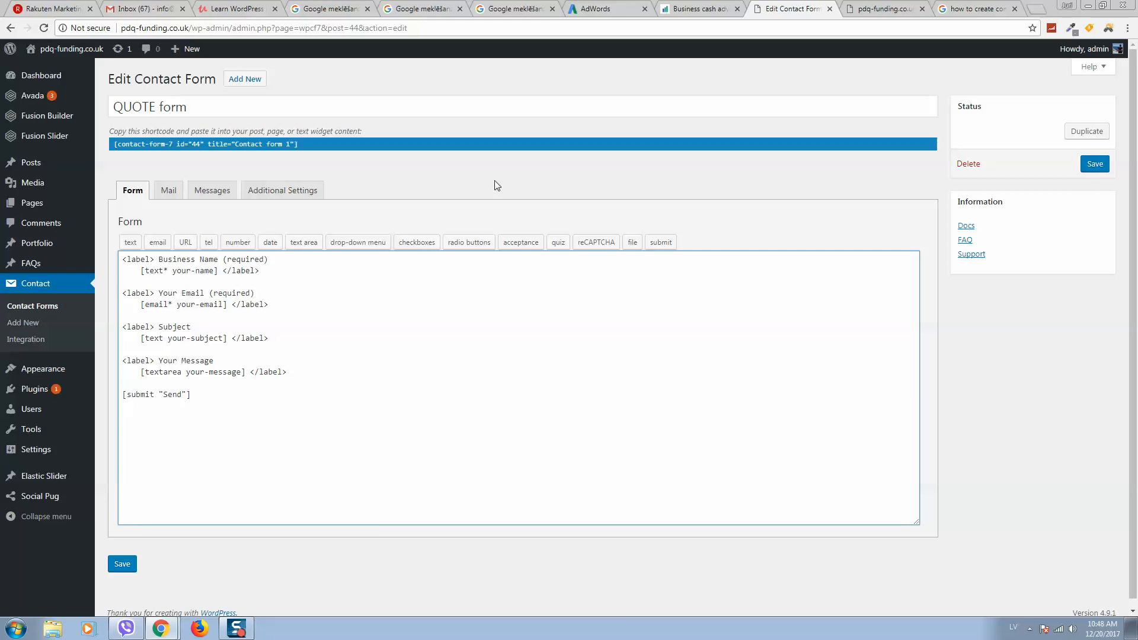
- Remove "(required)" from the Business Name label and rename its text field to biz-name
{"action": "key", "text": "shift+Right"}
{"action": "key", "text": "shift+Right"}
{"action": "key", "text": "shift+Right"}
{"action": "key", "text": "shift+Right"}
{"action": "key", "text": "shift+Right"}
{"action": "key", "text": "BackSpace"}
{"action": "left_click_drag", "start_coordinate": [173, 271], "coordinate": [212, 271]}
{"action": "type", "text": "biz-name"}
- Copy the "Full Name" label from the 365 Business Finance quote form and return to the contact form editor
{"action": "left_click", "coordinate": [726, 7]}
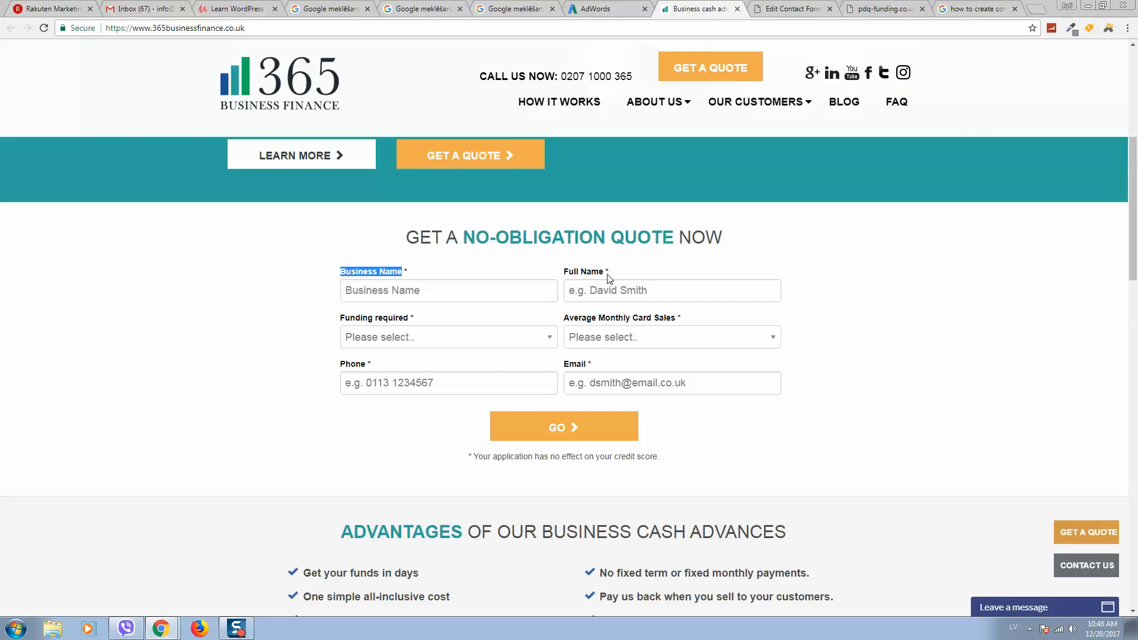
{"action": "left_click_drag", "start_coordinate": [564, 272], "coordinate": [606, 268]}
{"action": "key", "text": "ctrl+c"}
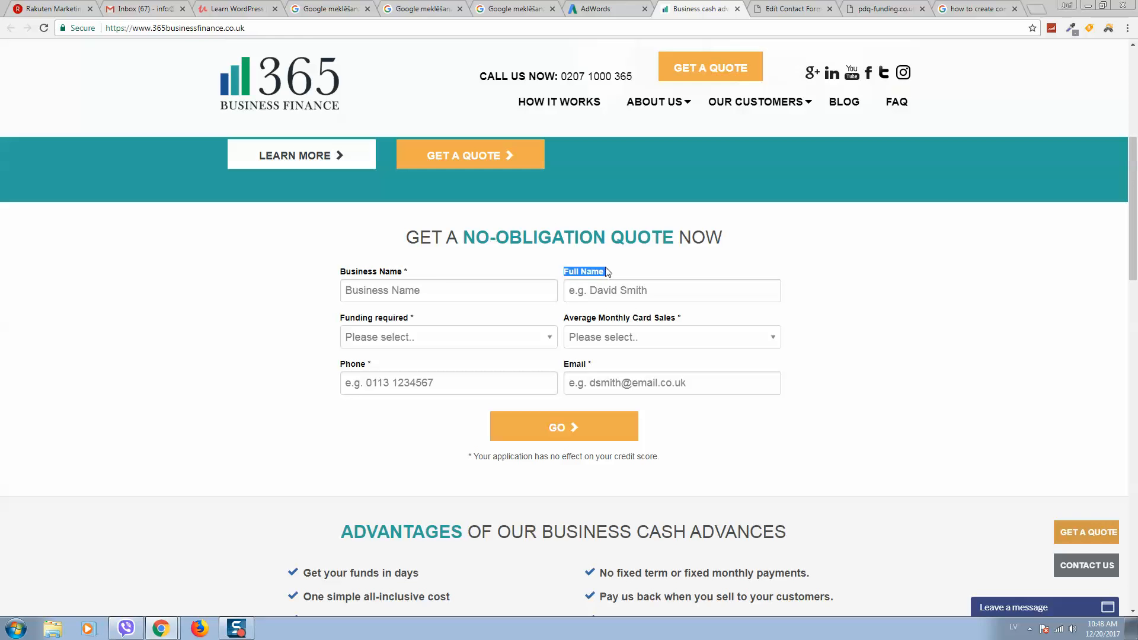
{"action": "left_click", "coordinate": [785, 10]}
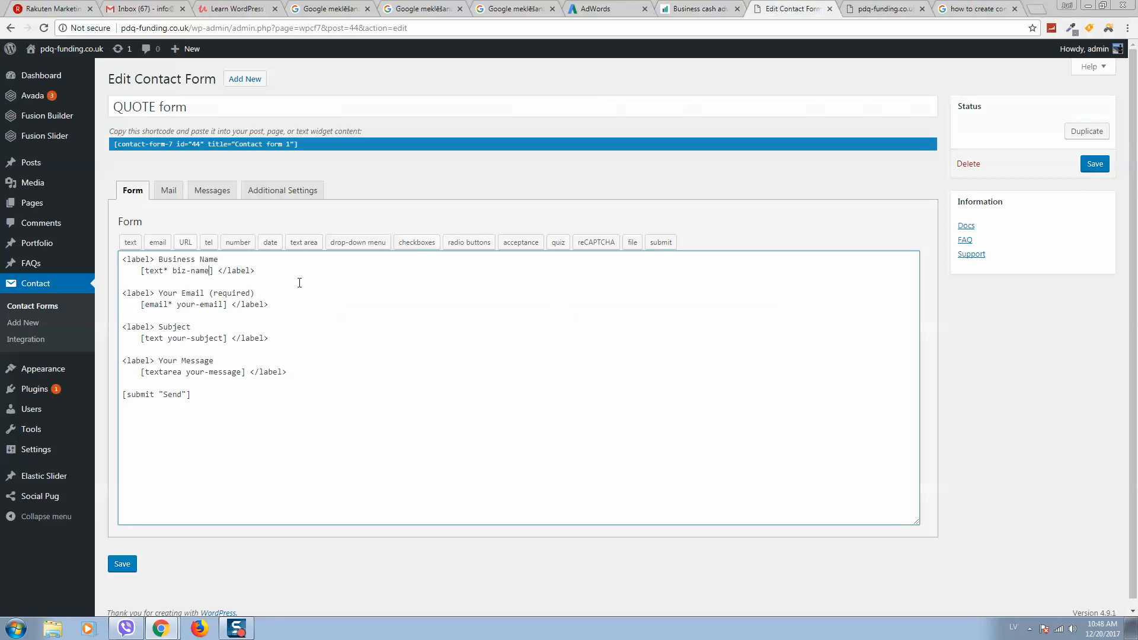
- Delete the Your Email, Subject and Your Message fields from the form template
{"action": "left_click_drag", "start_coordinate": [269, 304], "coordinate": [113, 295]}
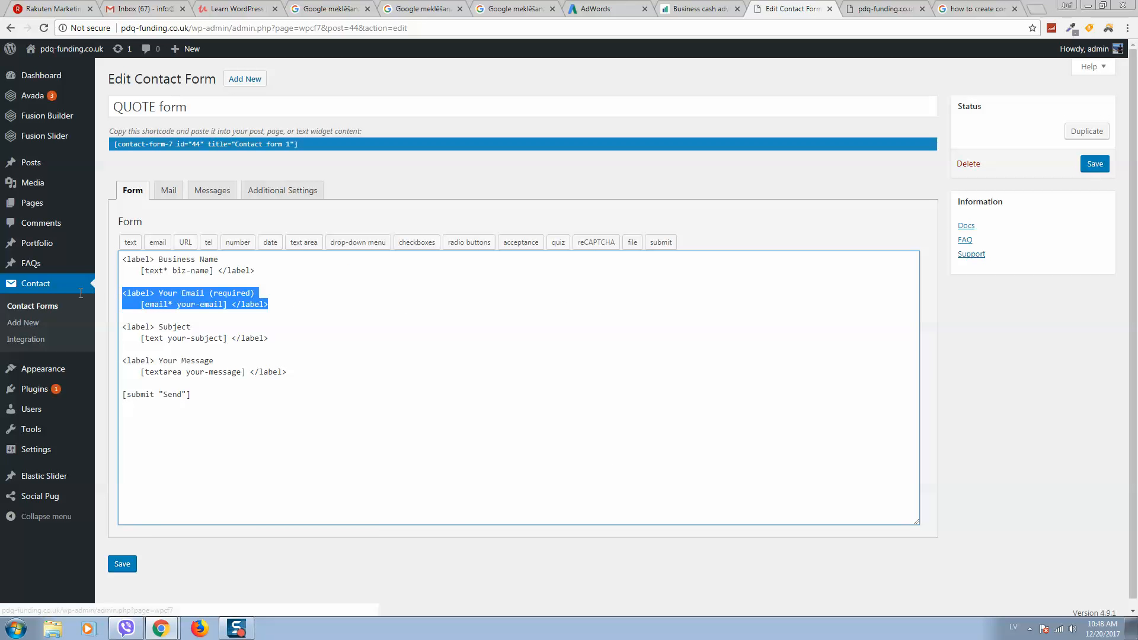
{"action": "left_click_drag", "start_coordinate": [307, 369], "coordinate": [40, 292]}
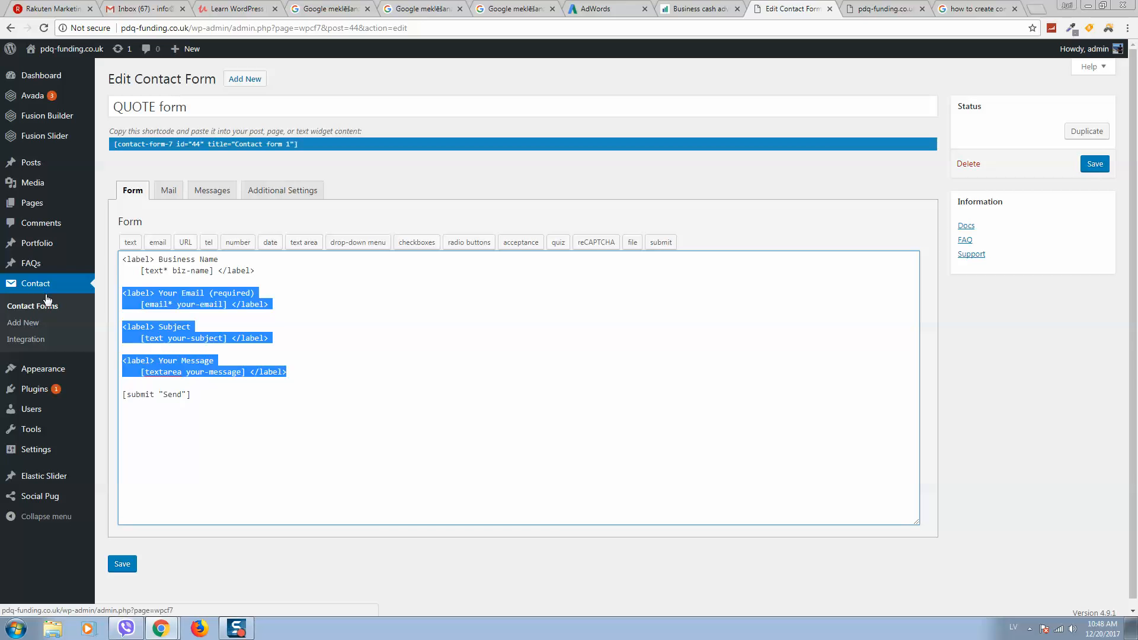
{"action": "key", "text": "Delete"}
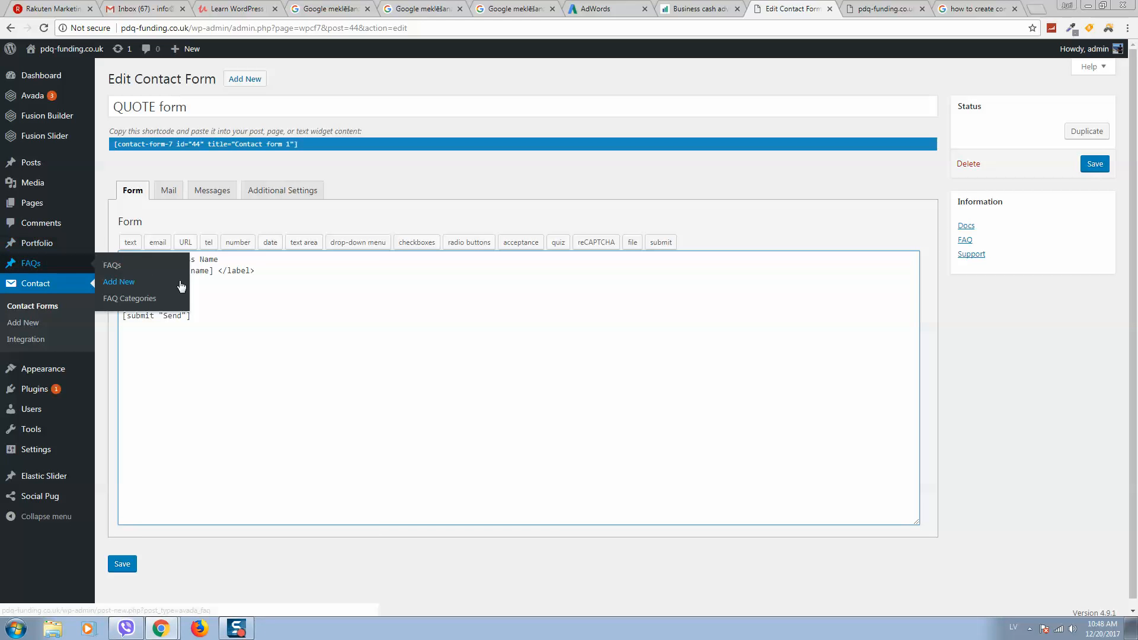
- Place "Full Name" in the address bar, and insert a required text field tag named text-fullname below the Business Name field
{"action": "left_click", "coordinate": [261, 27]}
{"action": "type", "text": "Full Name"}
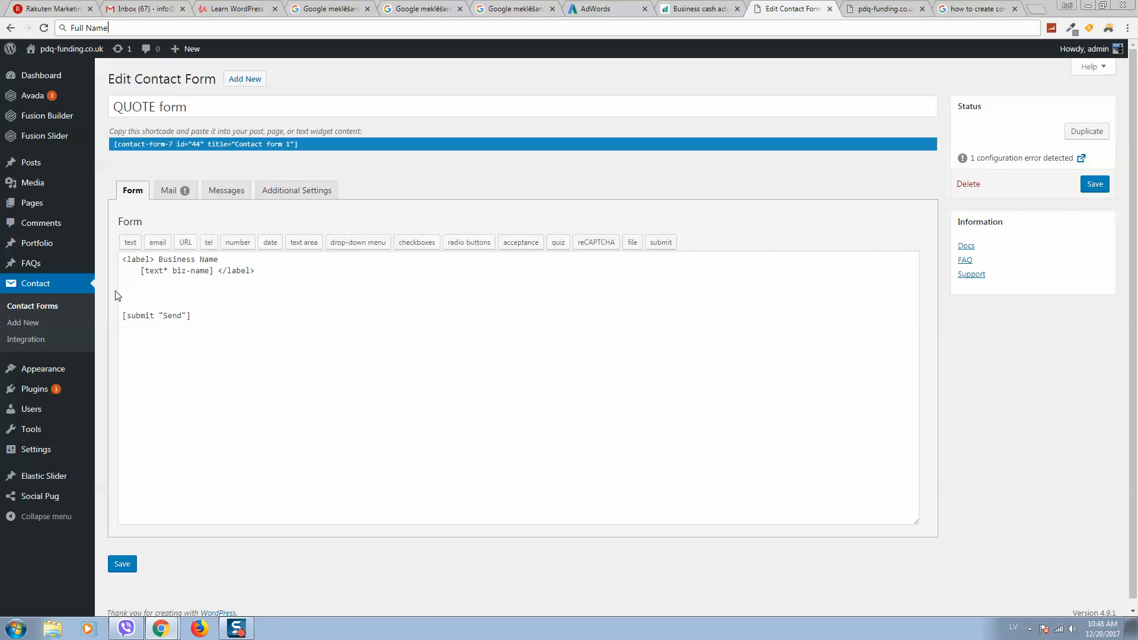
{"action": "left_click", "coordinate": [128, 293]}
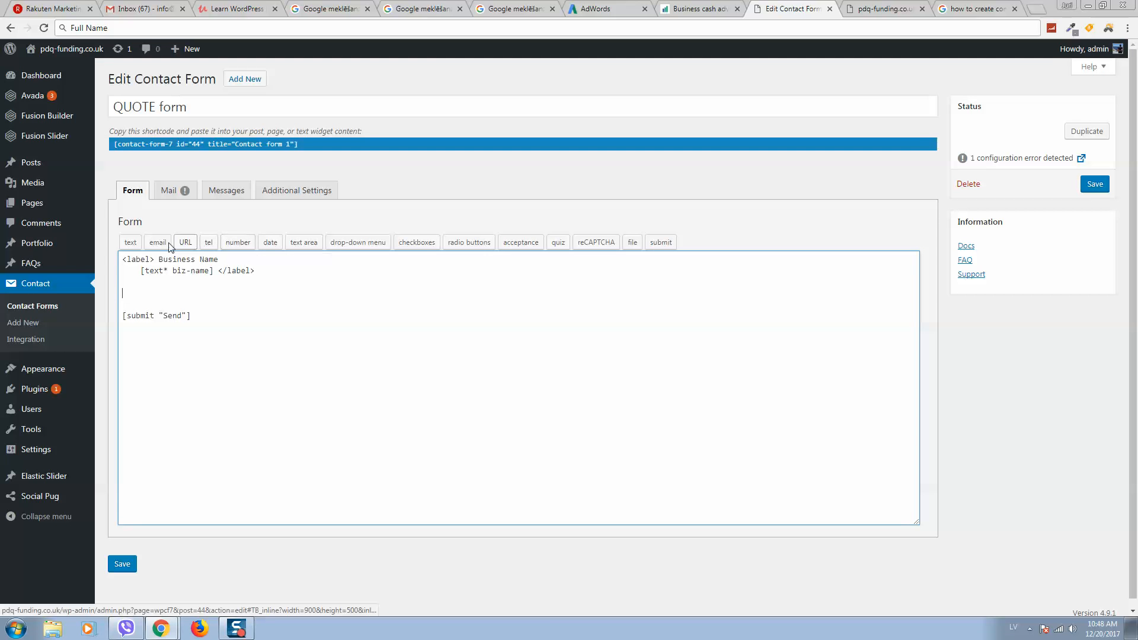
{"action": "left_click", "coordinate": [130, 243]}
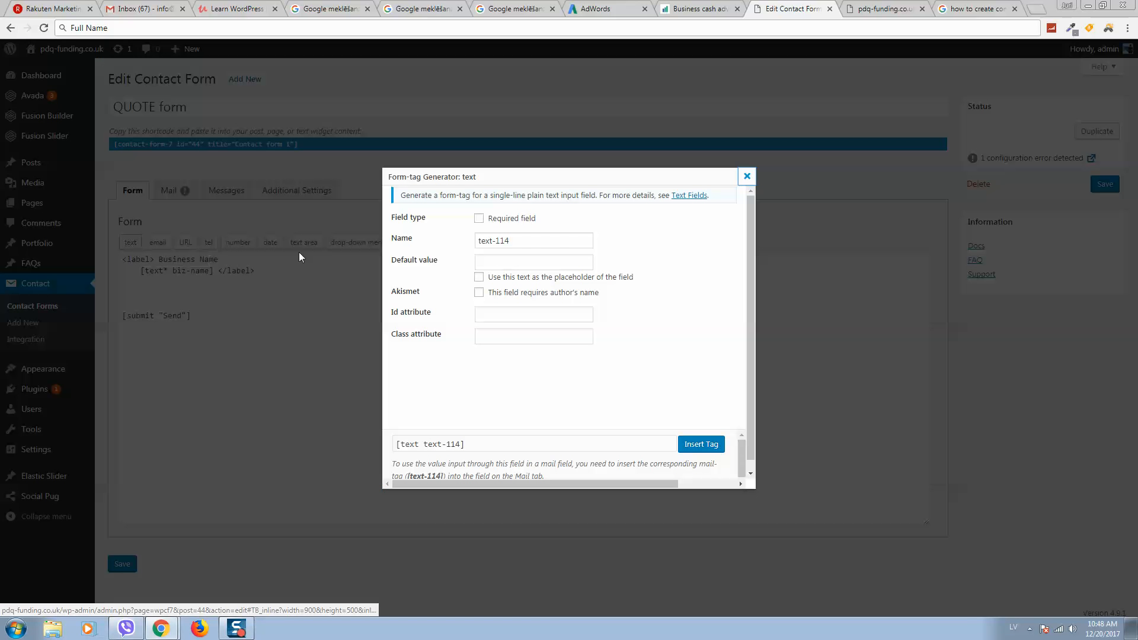
{"action": "left_click_drag", "start_coordinate": [522, 241], "coordinate": [500, 239]}
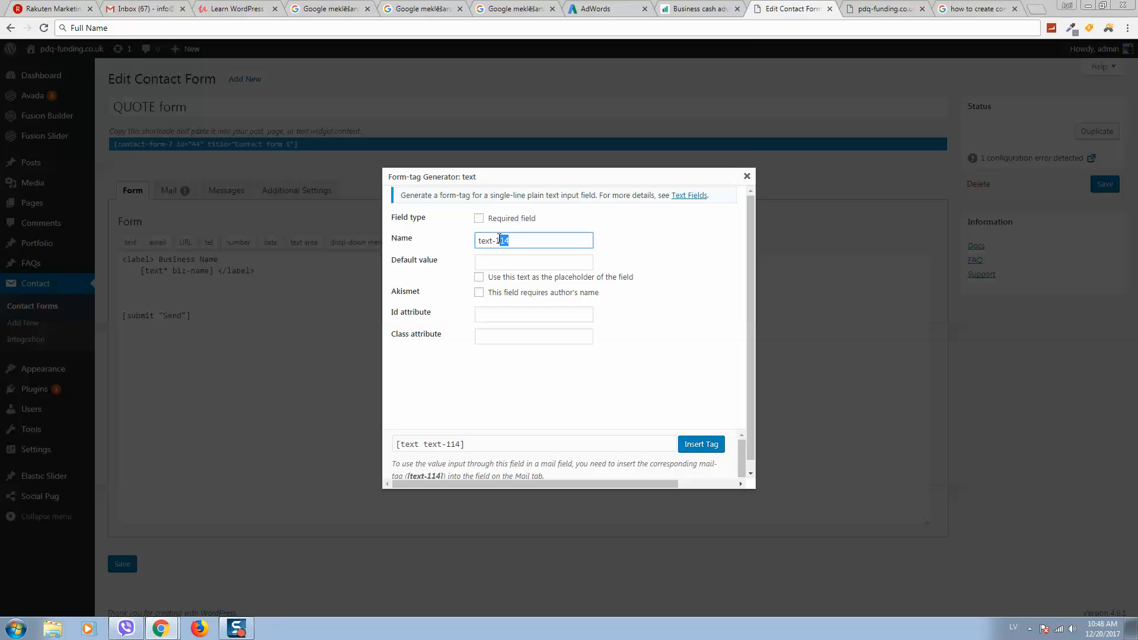
{"action": "type", "text": "fullname"}
{"action": "left_click", "coordinate": [497, 320]}
{"action": "left_click", "coordinate": [500, 333]}
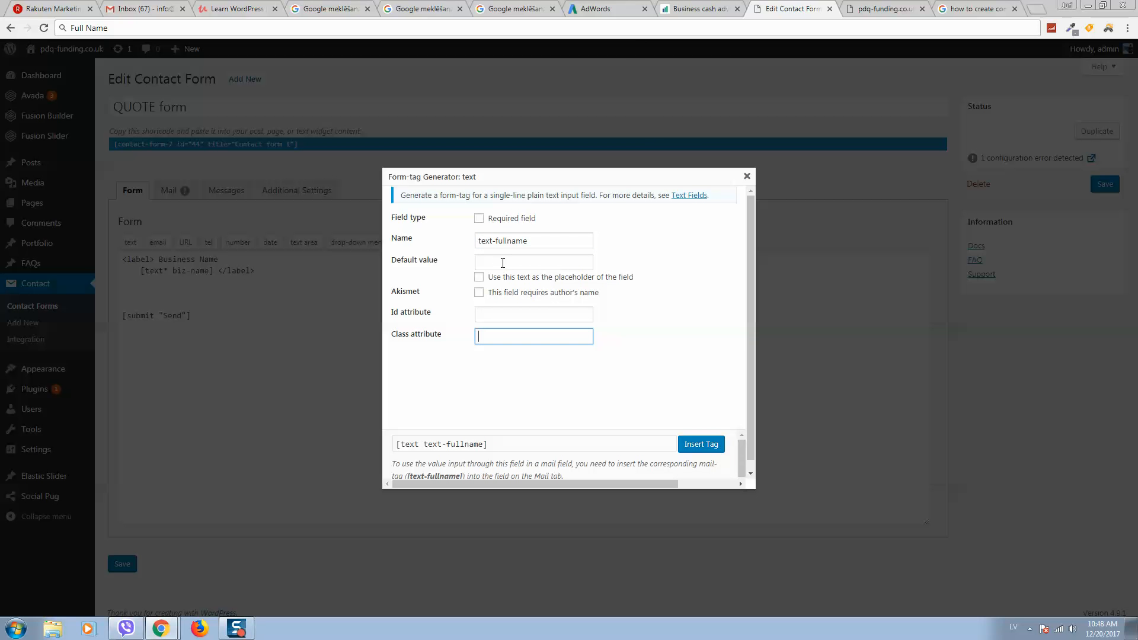
{"action": "left_click", "coordinate": [499, 220]}
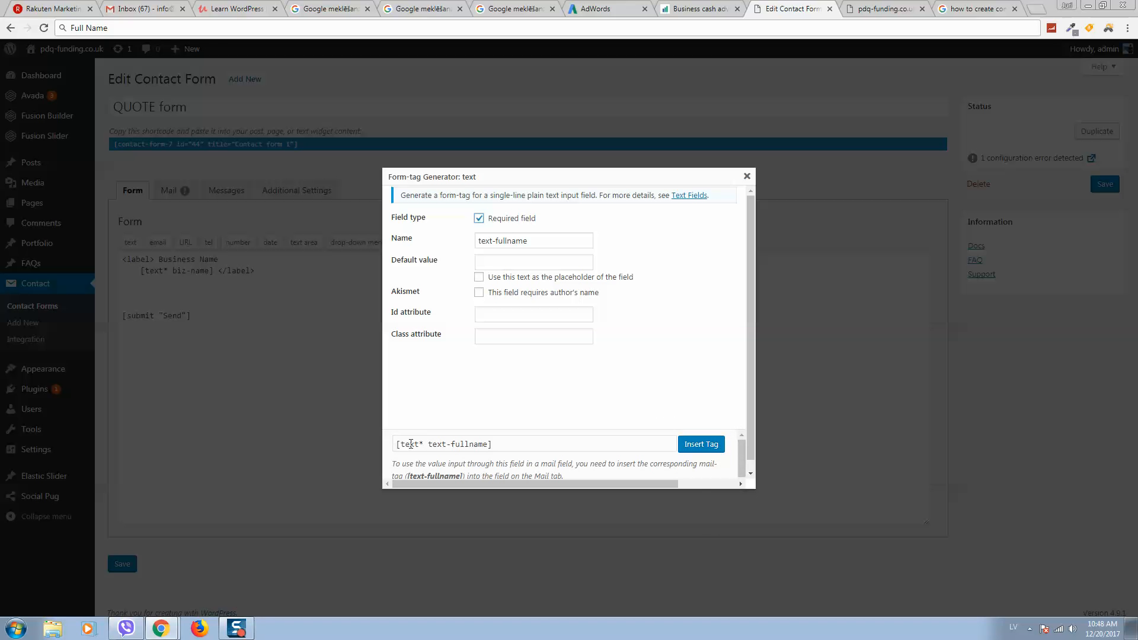
{"action": "left_click", "coordinate": [701, 444]}
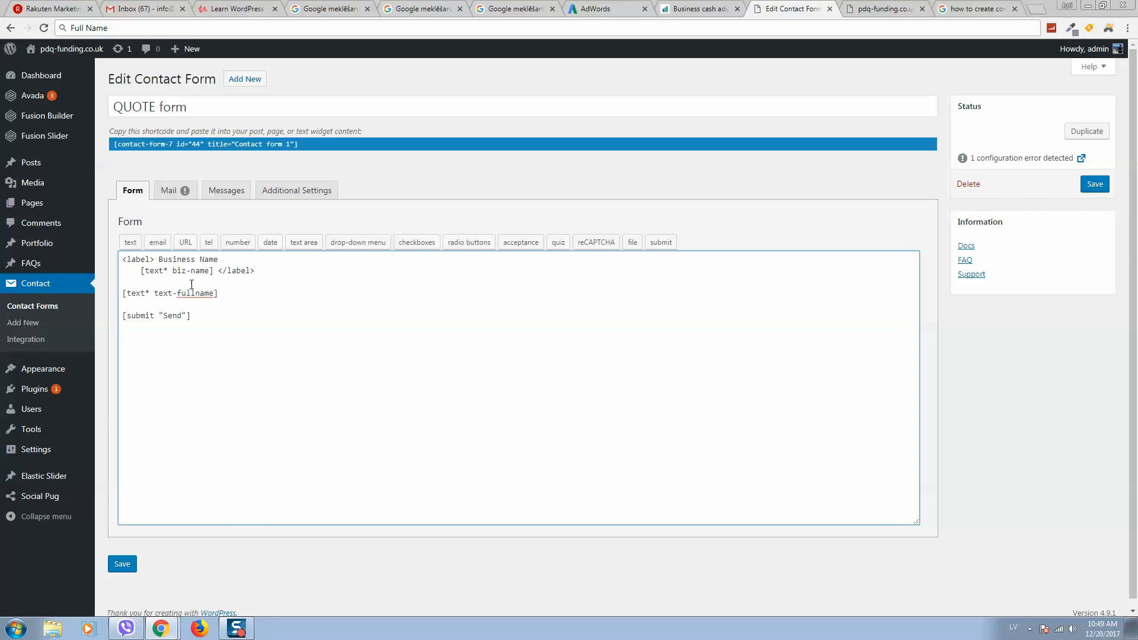
- Wrap the text-fullname tag in label tags and paste "Full Name" as its label text
{"action": "key", "text": "Return"}
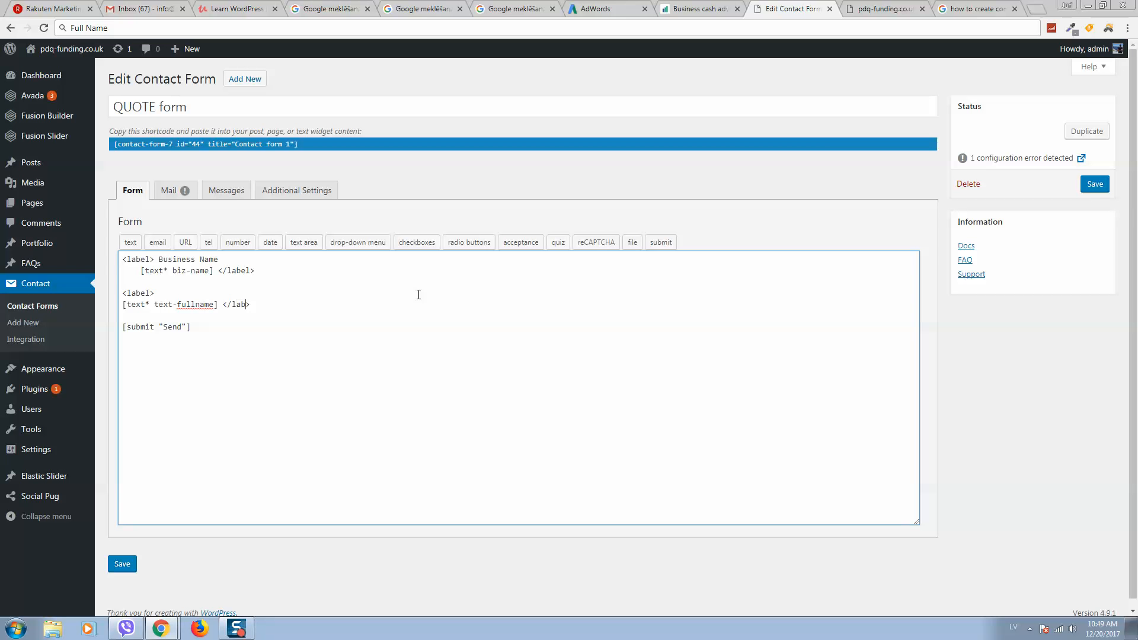
{"action": "left_click", "coordinate": [204, 293]}
{"action": "key", "text": "ctrl+v"}
- Look at the Funding required choices on the 365 Business Finance quote form
{"action": "left_click", "coordinate": [723, 6]}
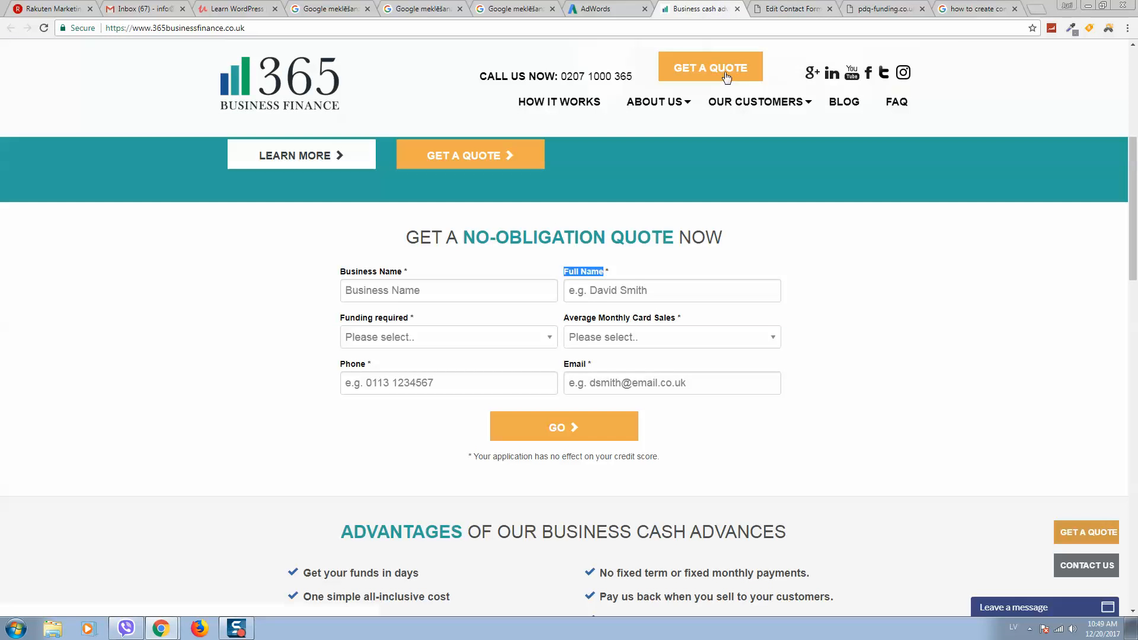
{"action": "left_click", "coordinate": [437, 335]}
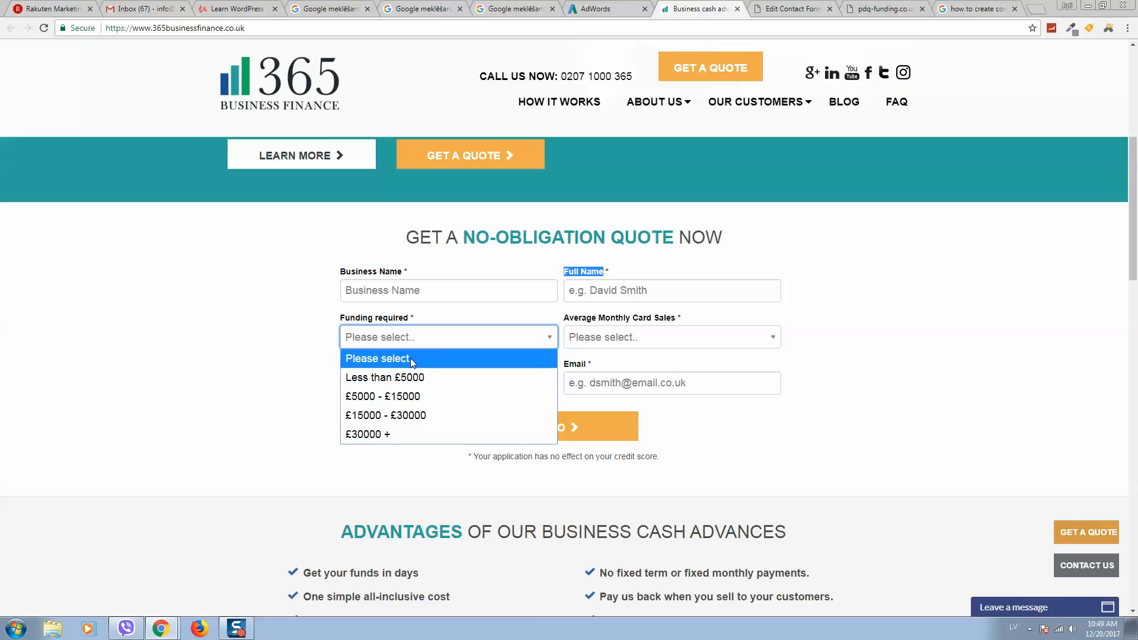
{"action": "left_click", "coordinate": [277, 356]}
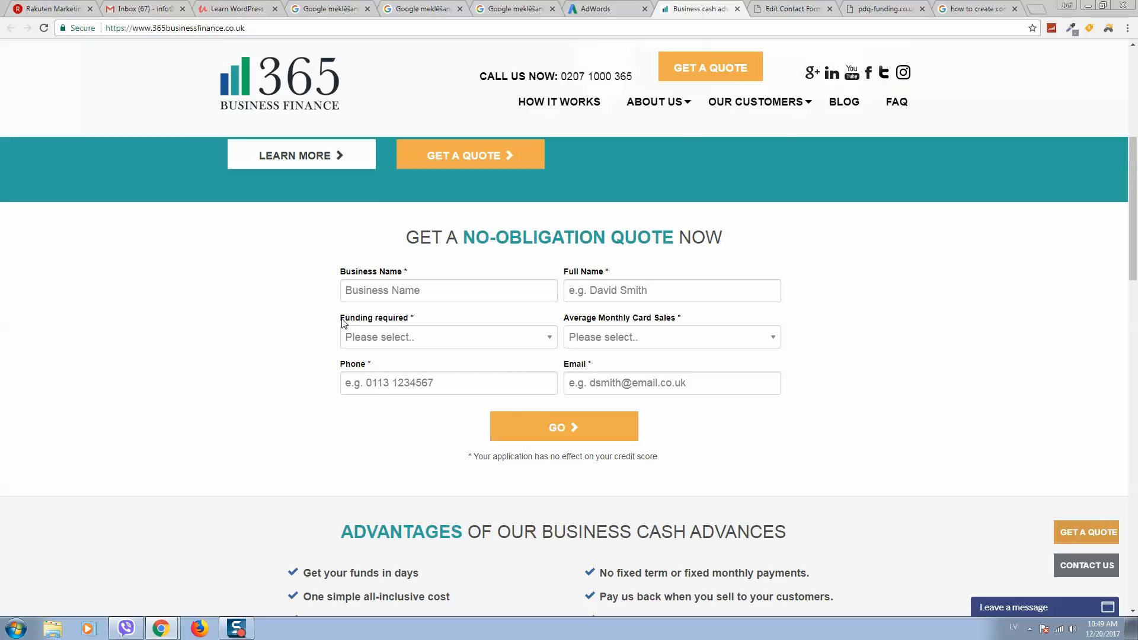
- Inspect the Funding required drop-down in the developer tools and expand its select element to show the option values
{"action": "right_click", "coordinate": [383, 337]}
{"action": "left_click", "coordinate": [419, 474]}
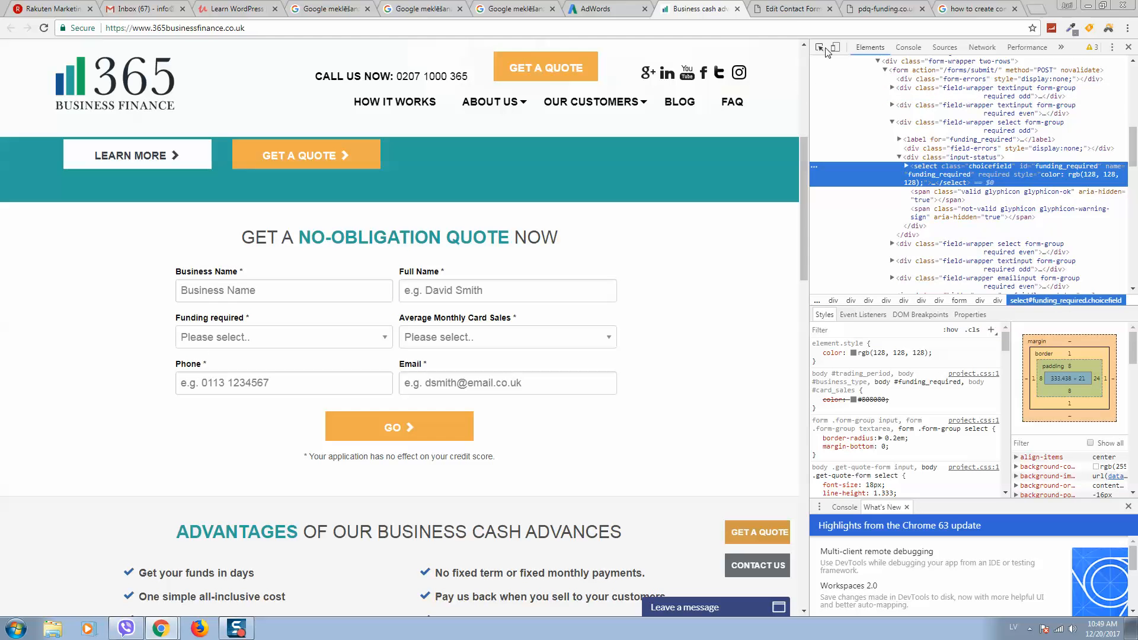
{"action": "left_click", "coordinate": [820, 50]}
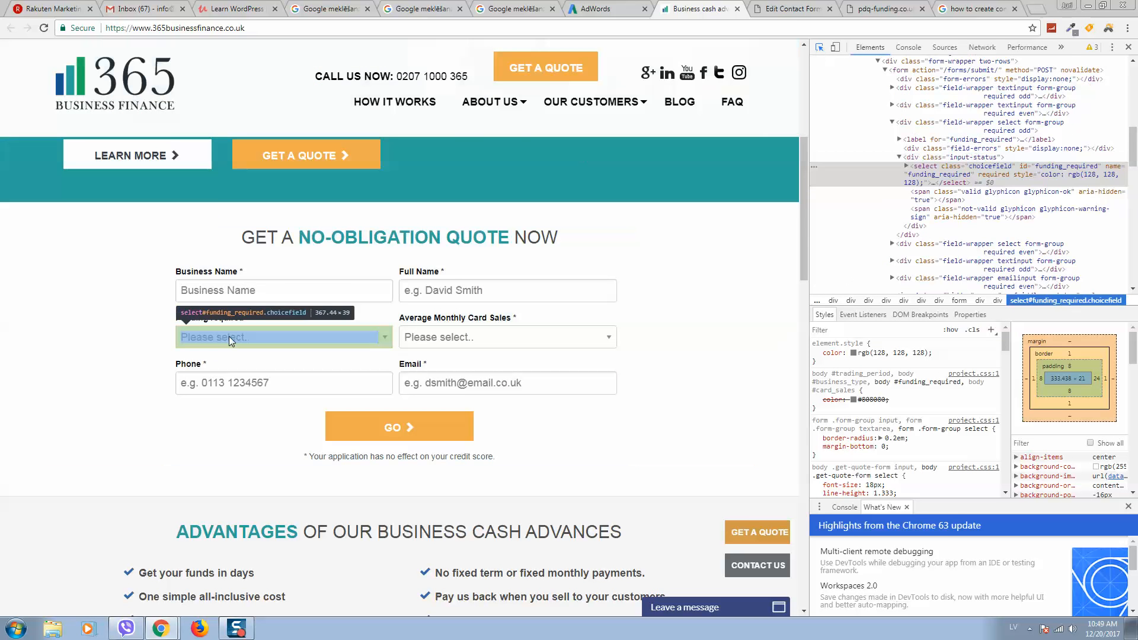
{"action": "left_click", "coordinate": [231, 338]}
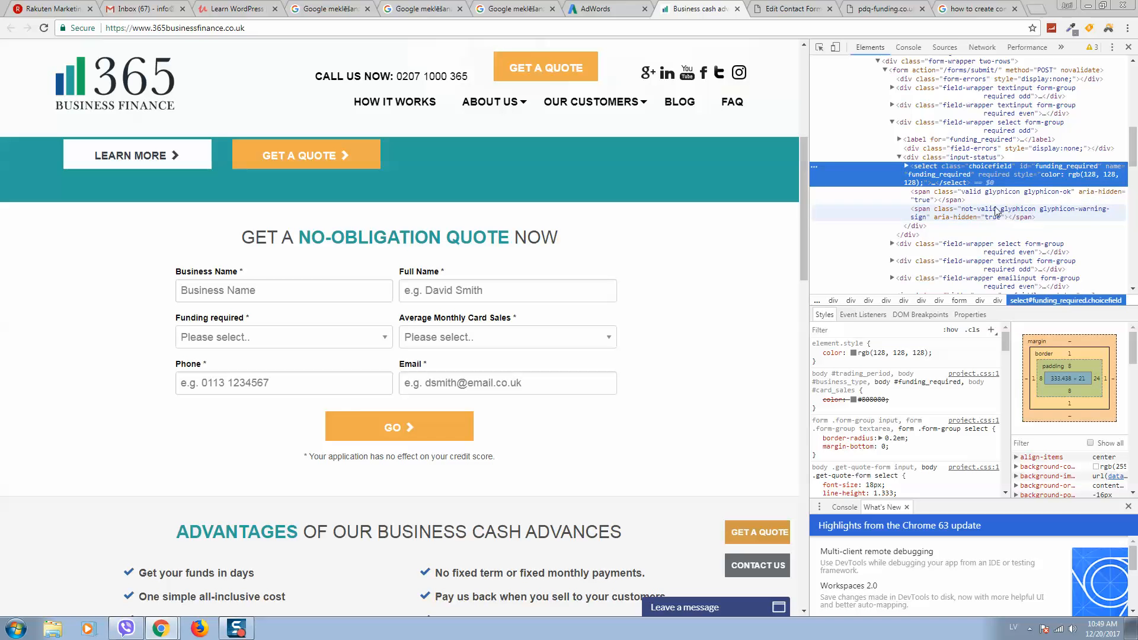
{"action": "scroll", "coordinate": [993, 192], "scroll_direction": "down", "scroll_amount": 1}
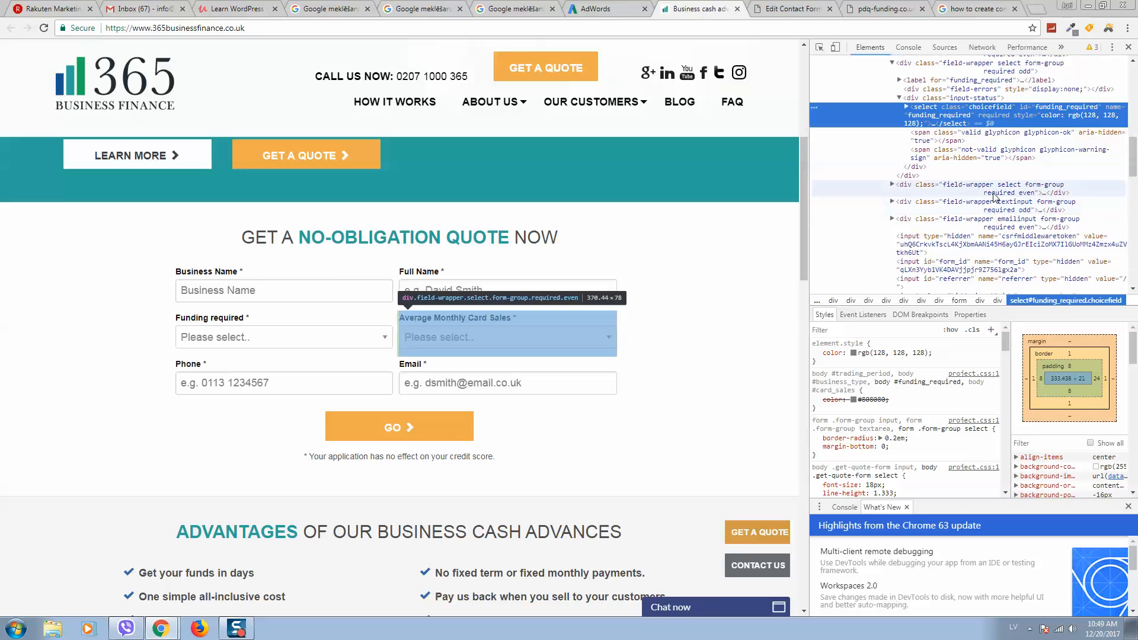
{"action": "right_click", "coordinate": [237, 336]}
{"action": "left_click", "coordinate": [819, 47]}
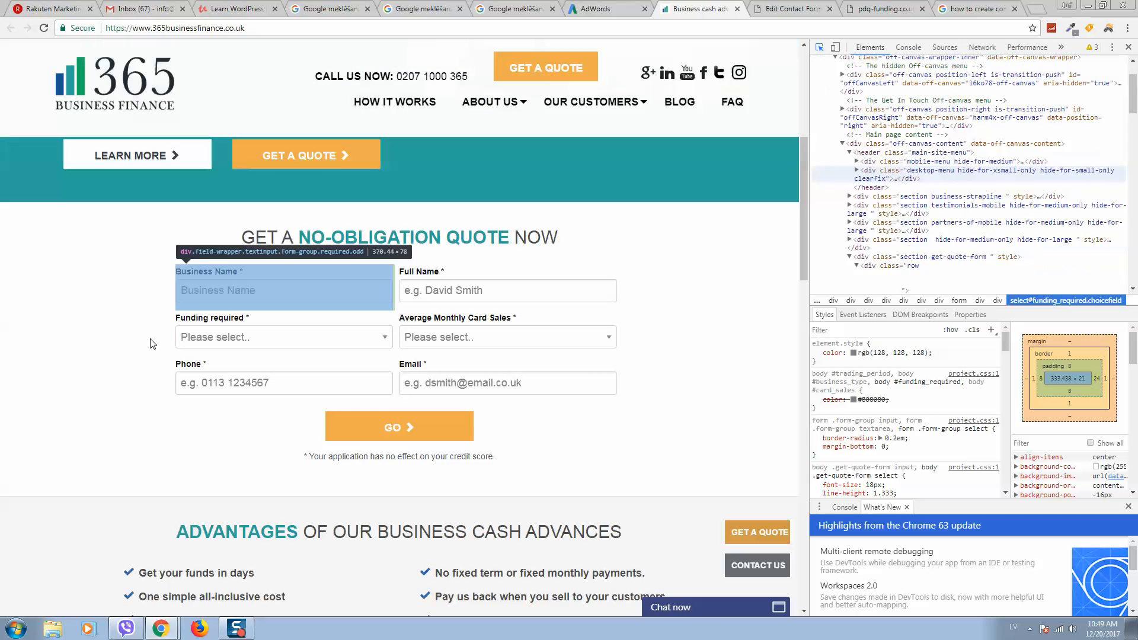
{"action": "left_click", "coordinate": [285, 337]}
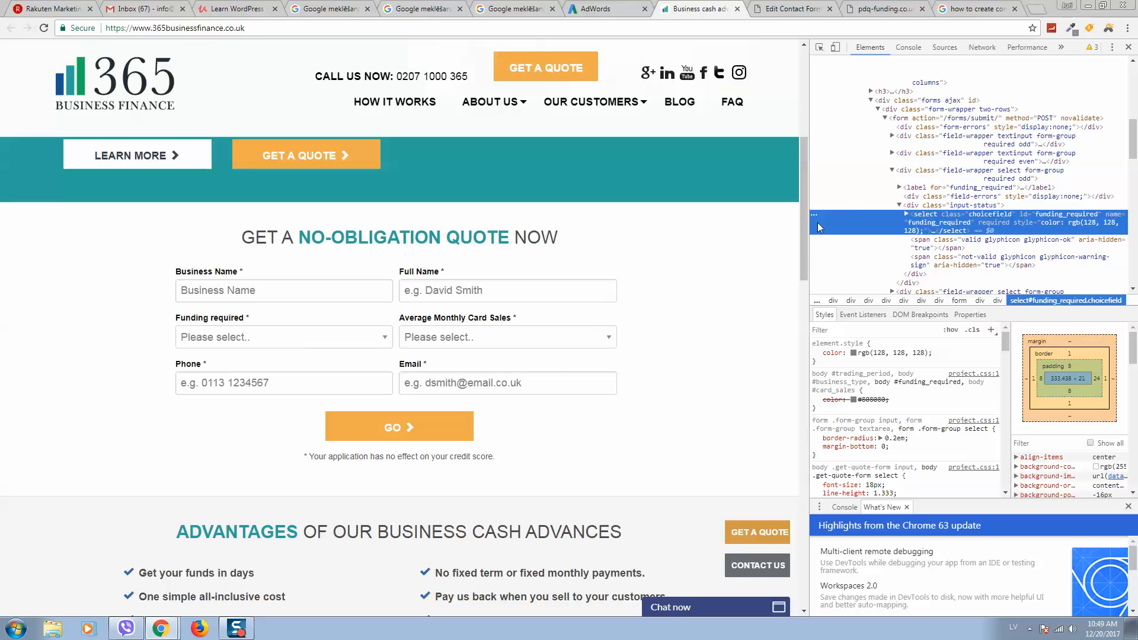
{"action": "left_click", "coordinate": [906, 213]}
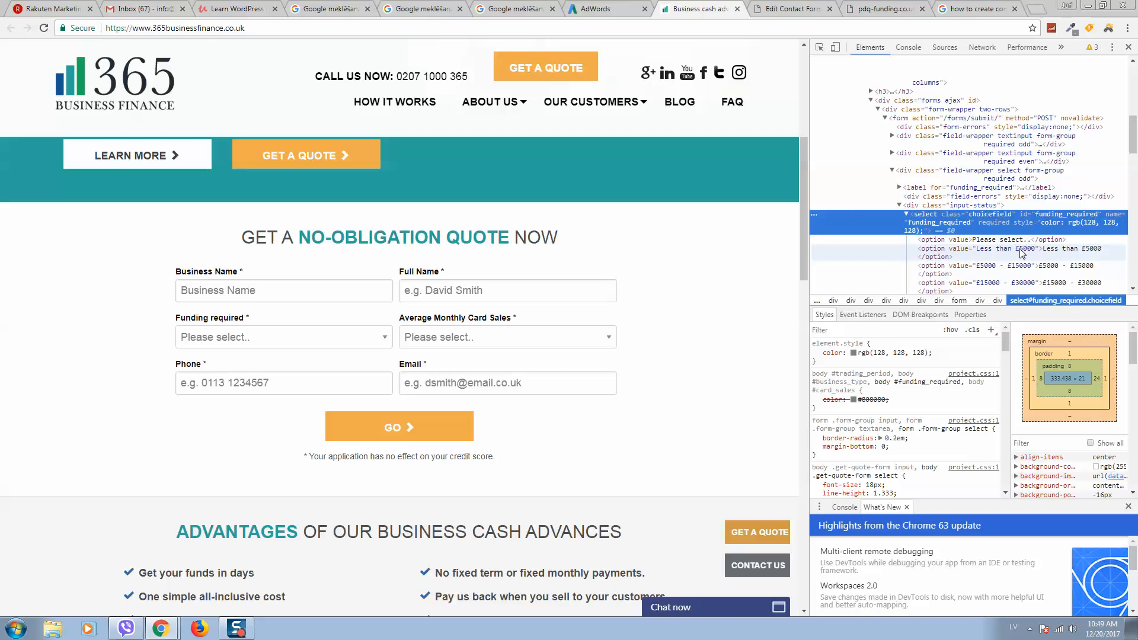
- Copy the "Less than £5000" option value from the inspected code and return to the contact form editor
{"action": "scroll", "coordinate": [1006, 195], "scroll_direction": "down", "scroll_amount": 2}
{"action": "left_click", "coordinate": [1011, 193]}
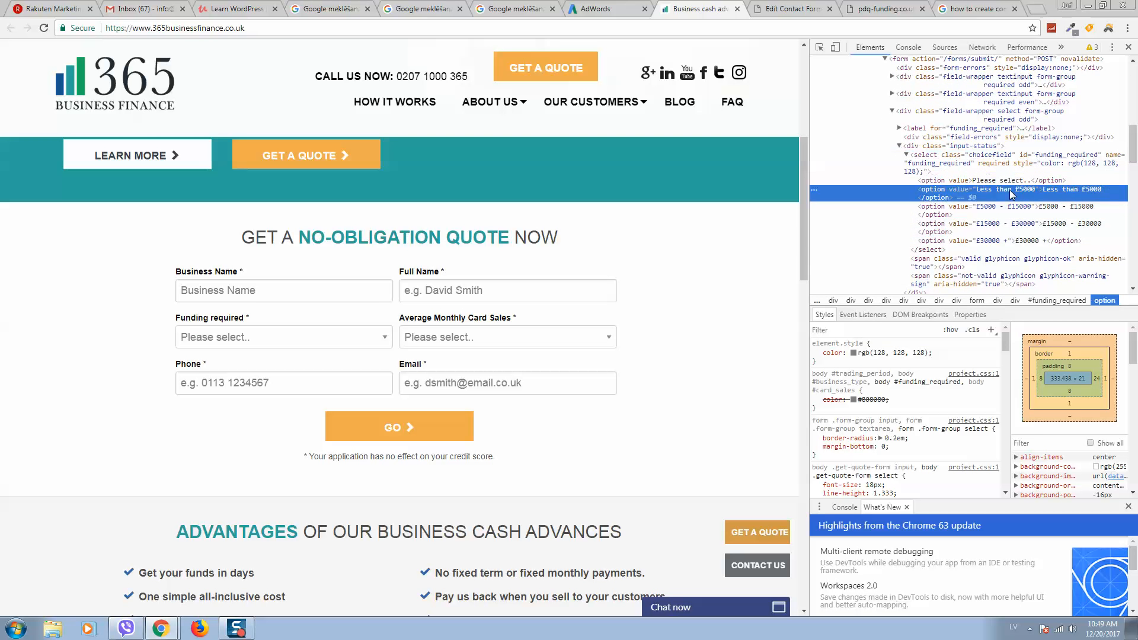
{"action": "right_click", "coordinate": [1011, 191]}
{"action": "left_click", "coordinate": [1046, 220]}
{"action": "key", "text": "ctrl+c"}
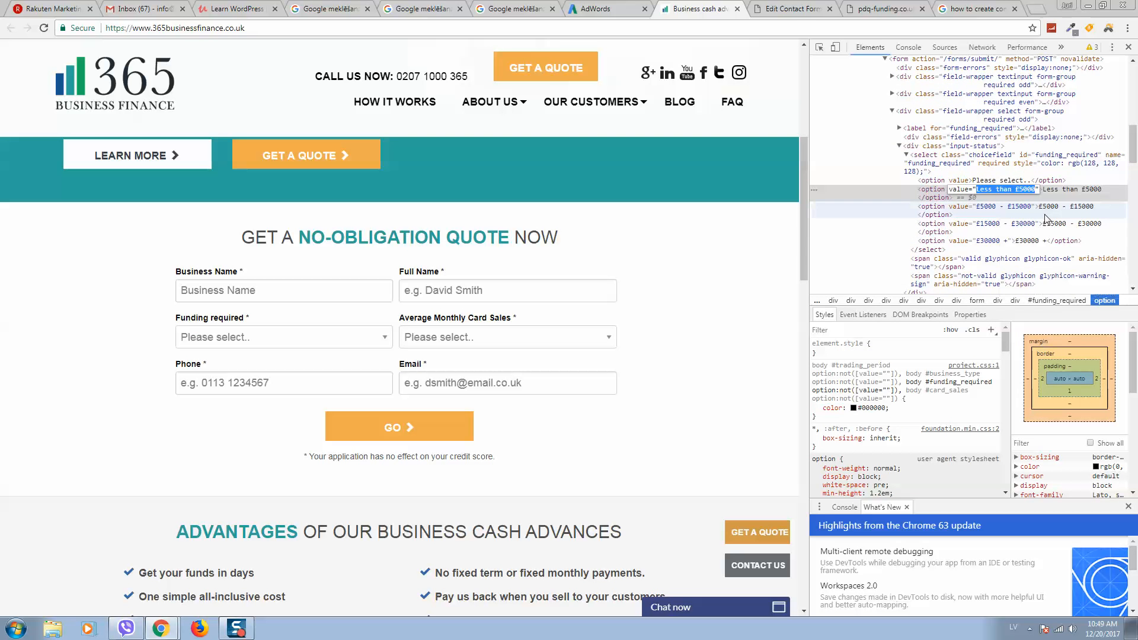
{"action": "left_click", "coordinate": [801, 10]}
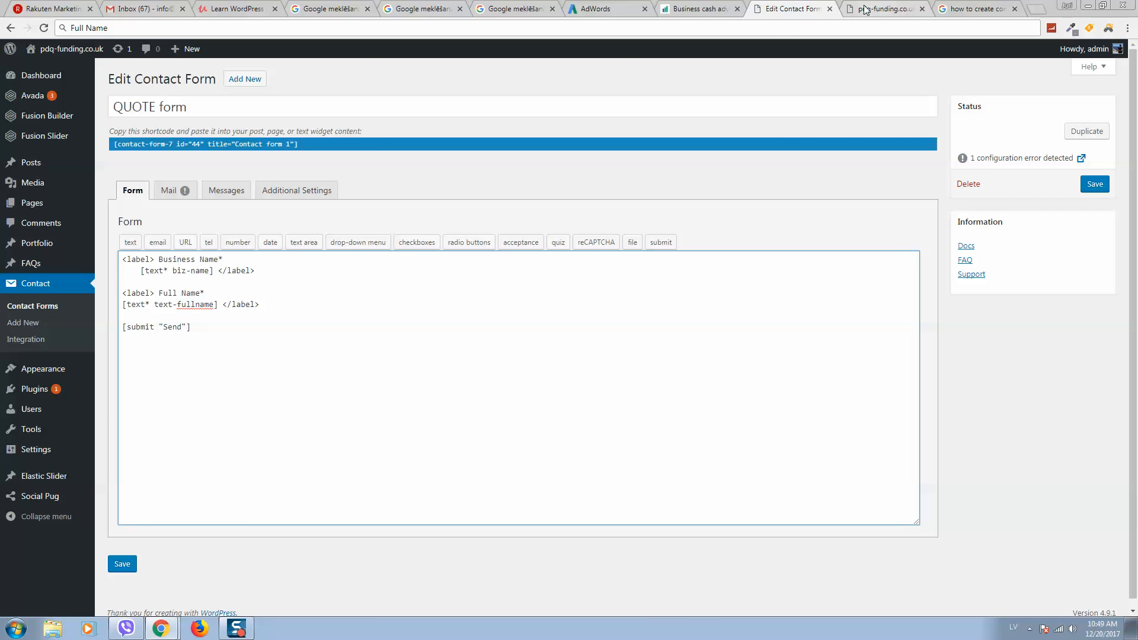
- Start a drop-down menu tag below the Full Name field, name it menu-amount, and paste "Less than £5000" as an option
{"action": "key", "text": "Return"}
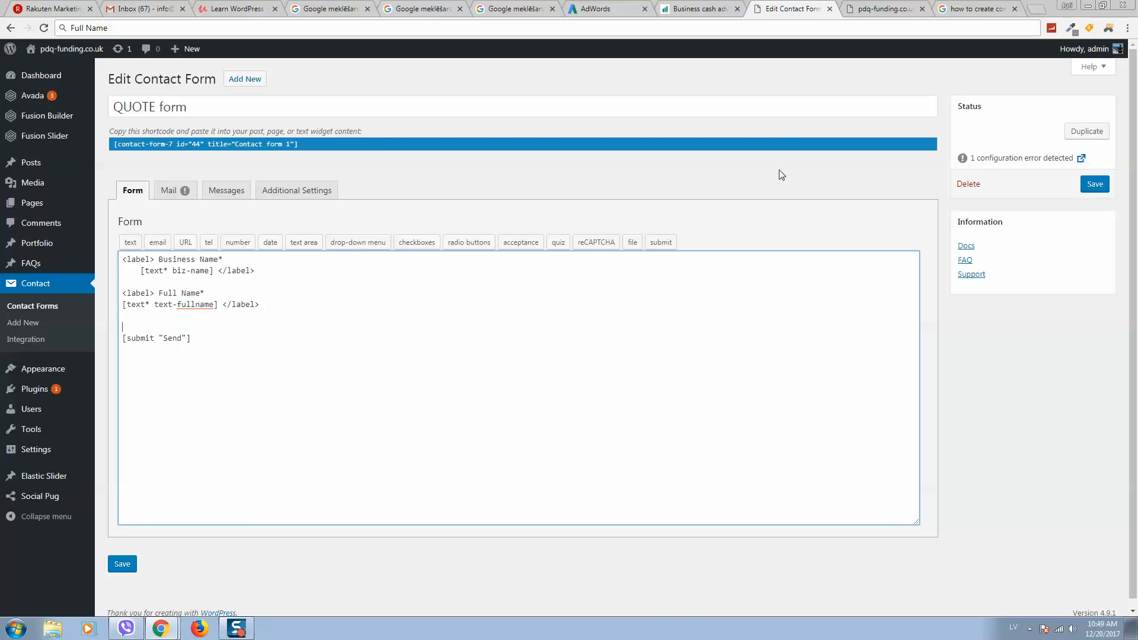
{"action": "left_click", "coordinate": [360, 244]}
{"action": "left_click", "coordinate": [530, 255]}
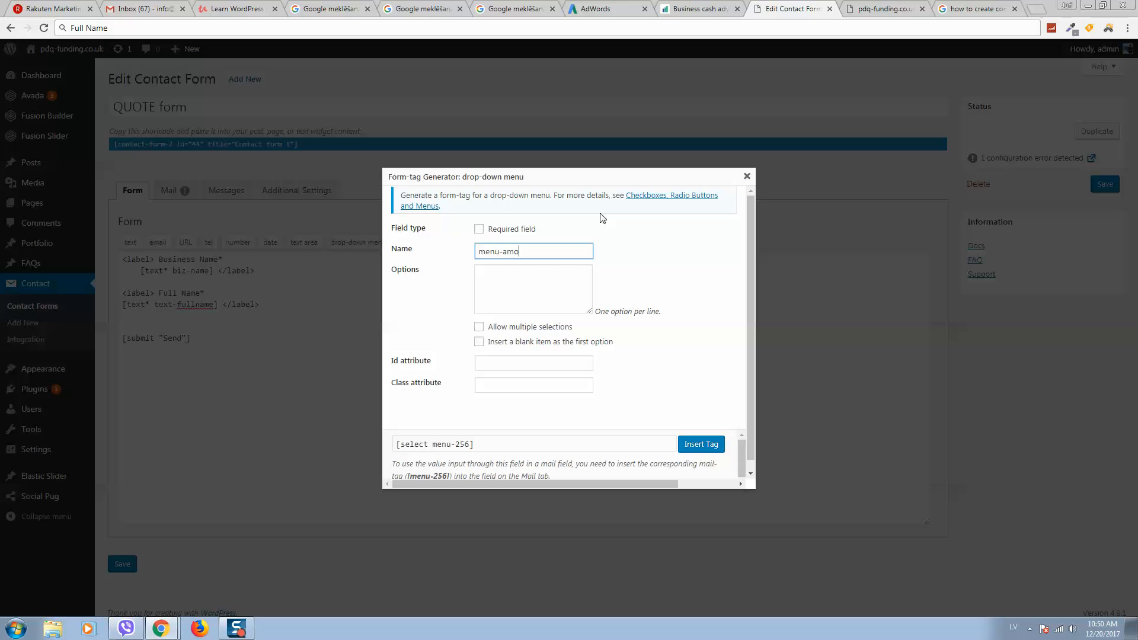
{"action": "left_click", "coordinate": [498, 278]}
{"action": "key", "text": "ctrl+v"}
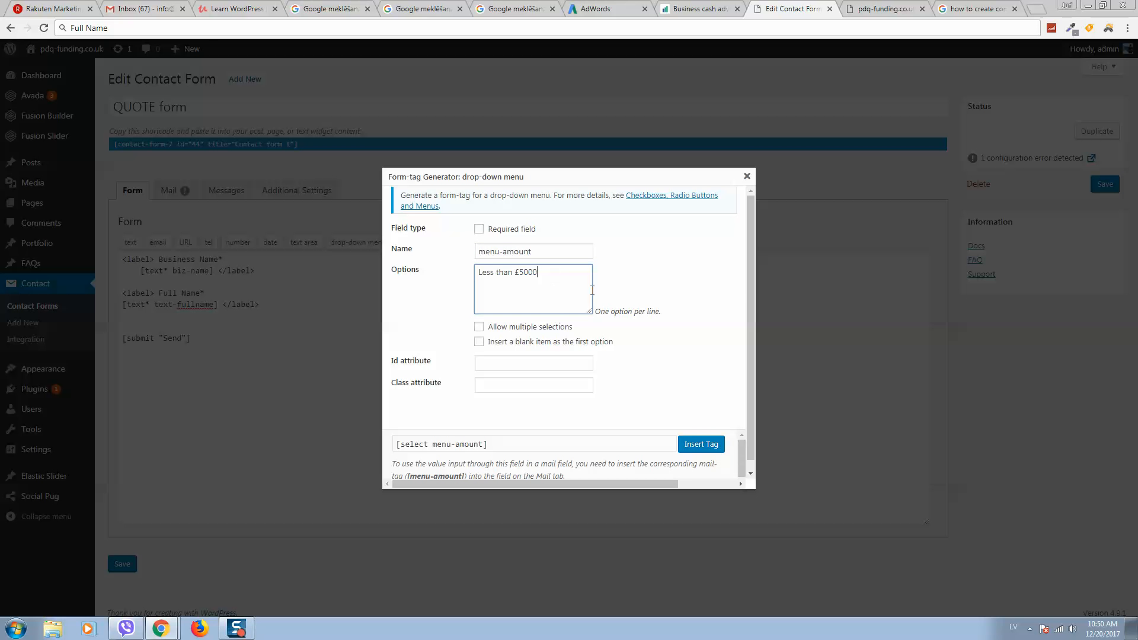
{"action": "left_click", "coordinate": [877, 9]}
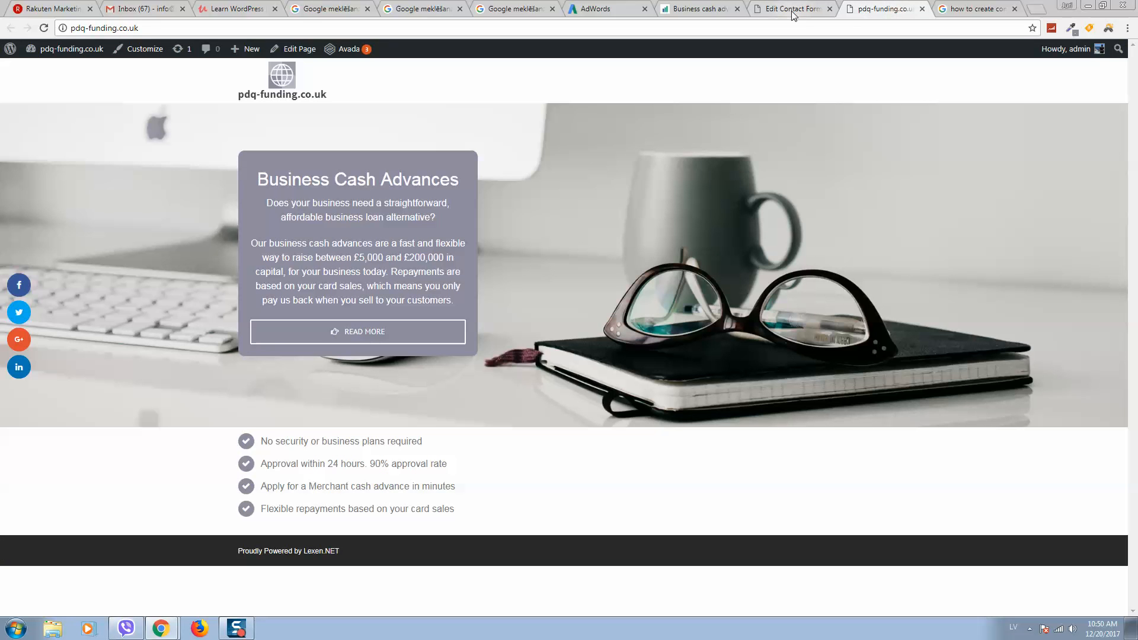
{"action": "left_click", "coordinate": [791, 9]}
{"action": "left_click", "coordinate": [892, 8]}
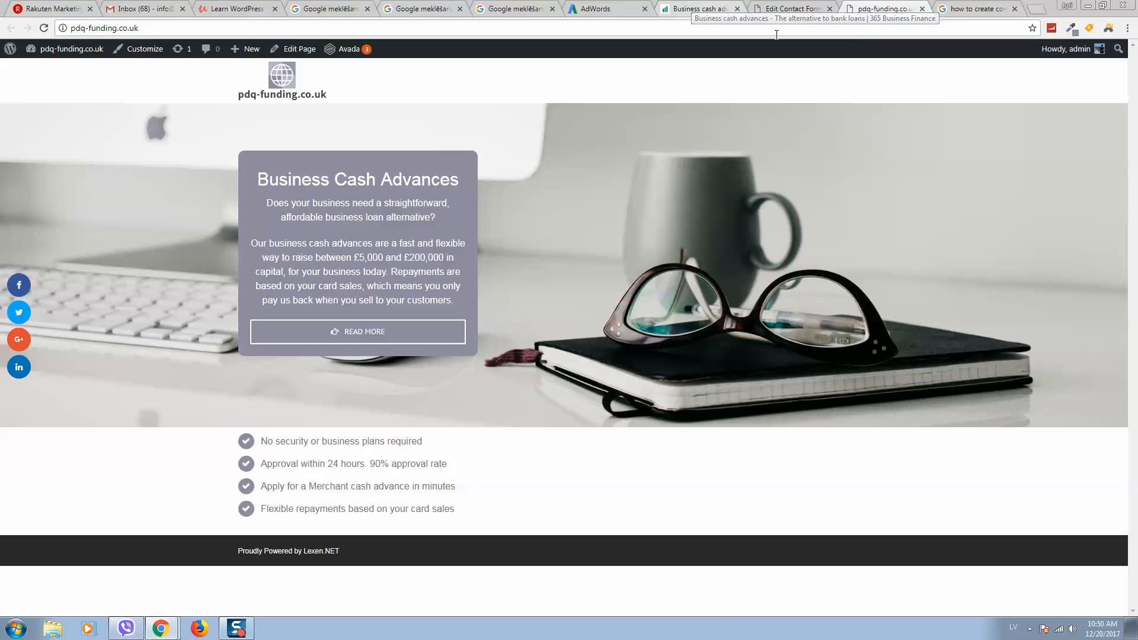
{"action": "left_click", "coordinate": [781, 11]}
{"action": "left_click", "coordinate": [883, 8]}
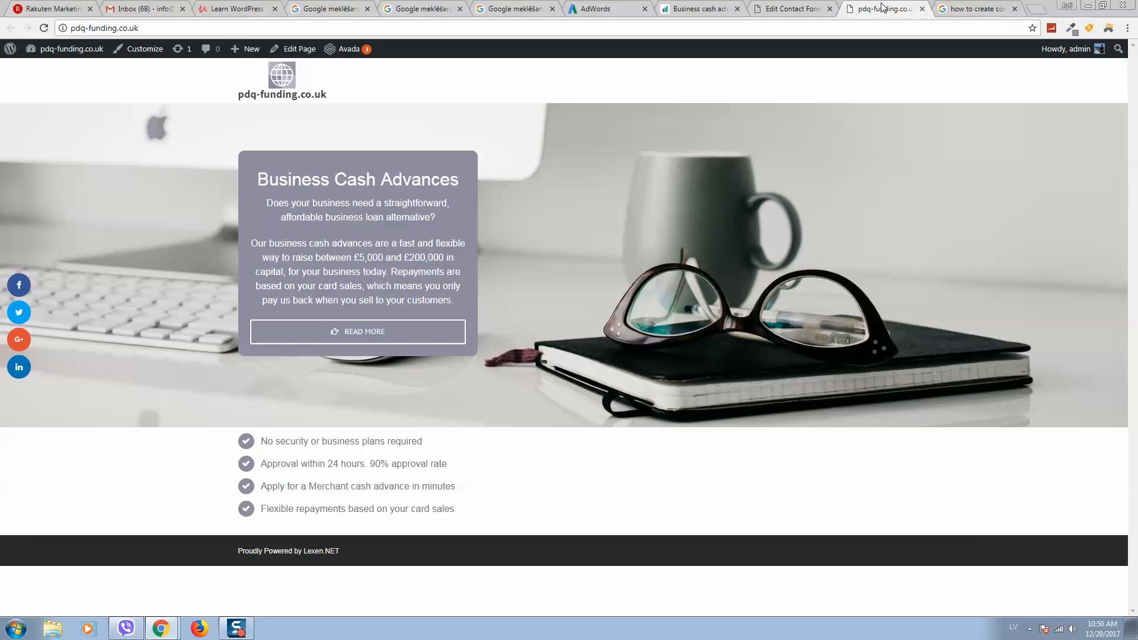
{"action": "left_click", "coordinate": [963, 9]}
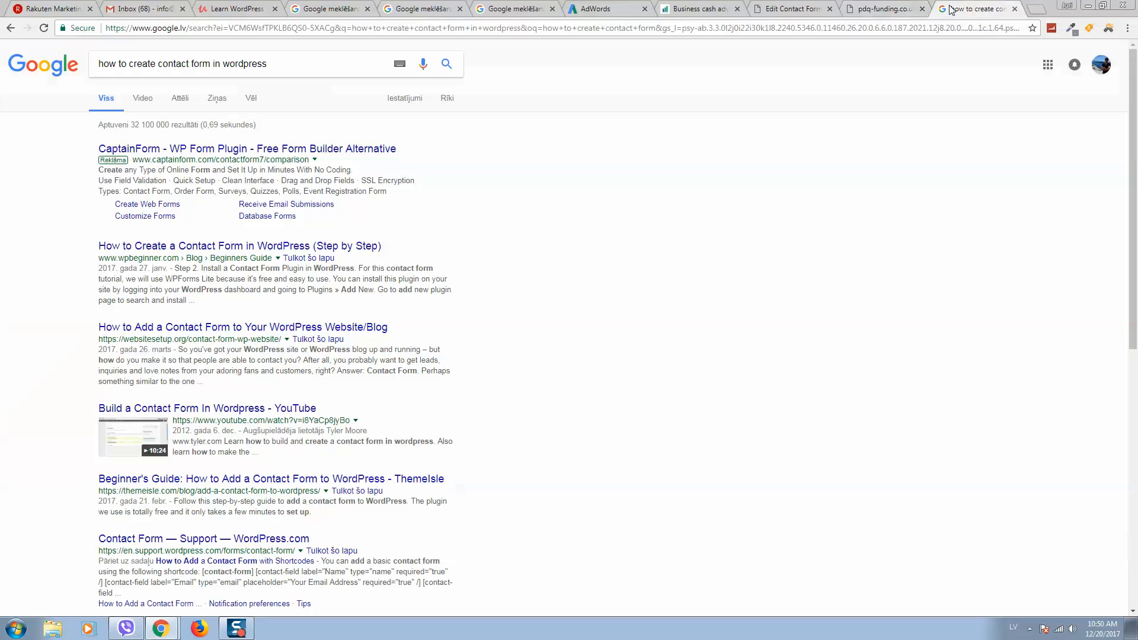
- Copy the "£5000 - £15000" option value from the inspected 365 Business Finance code and return to the drop-down tag settings
{"action": "left_click", "coordinate": [681, 8]}
{"action": "double_click", "coordinate": [1018, 207]}
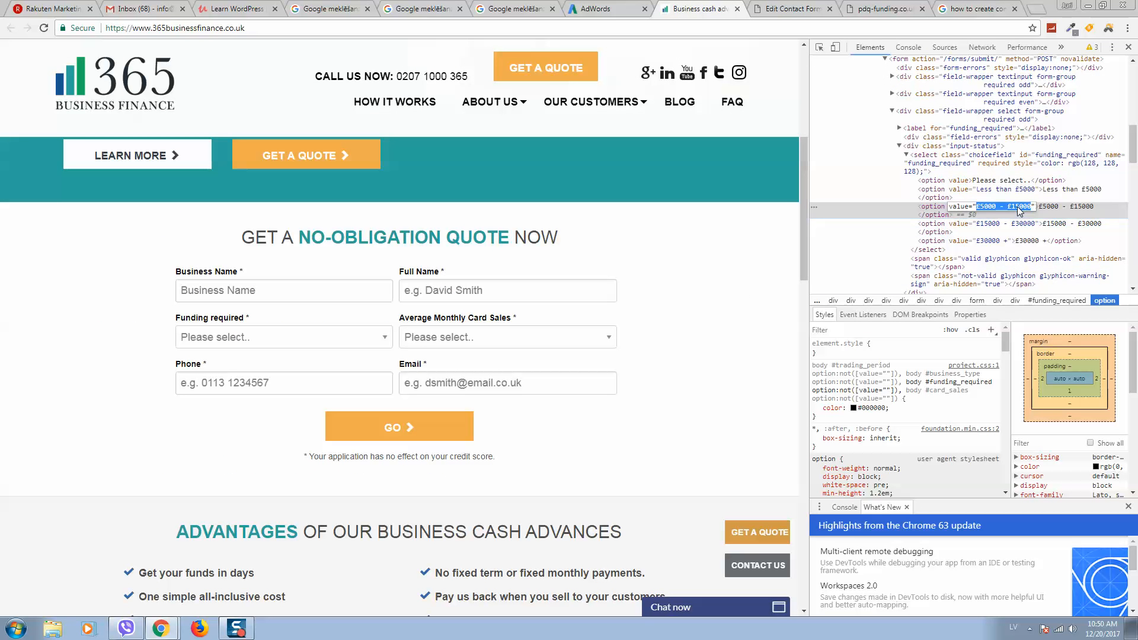
{"action": "right_click", "coordinate": [1017, 206]}
{"action": "left_click", "coordinate": [1039, 234]}
{"action": "left_click", "coordinate": [785, 10]}
- Add "Please Select" above "Less than £5000" and "£5000 - £15000" below it in the menu-amount options
{"action": "left_click", "coordinate": [480, 270]}
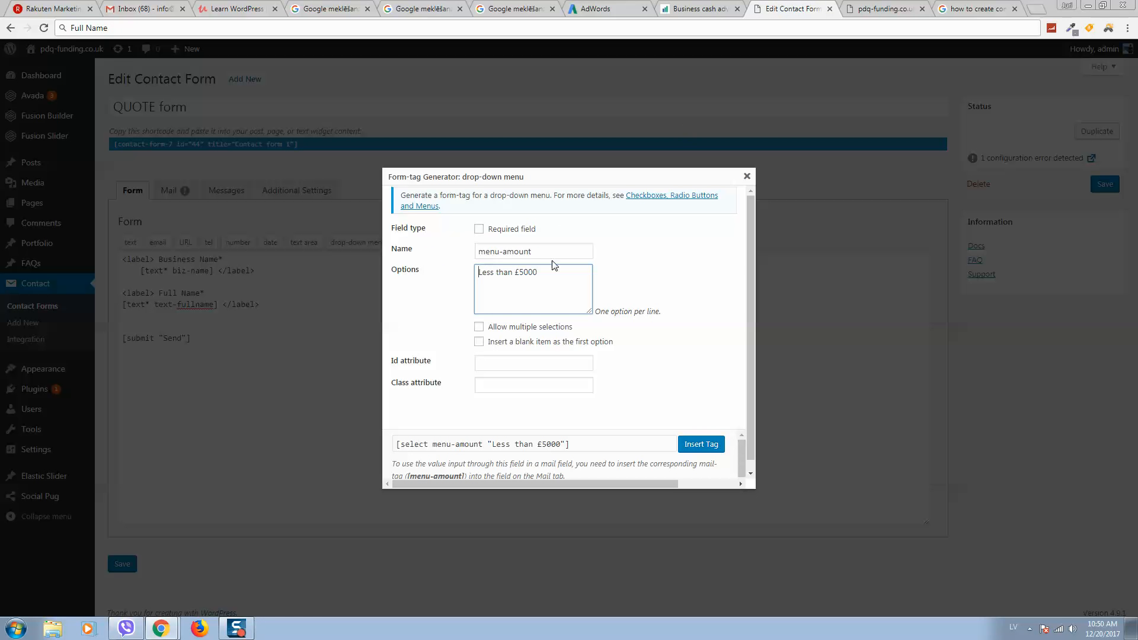
{"action": "key", "text": "Return"}
{"action": "type", "text": "Please Select"}
{"action": "key", "text": "Return"}
{"action": "type", "text": "£5000 - £15000"}
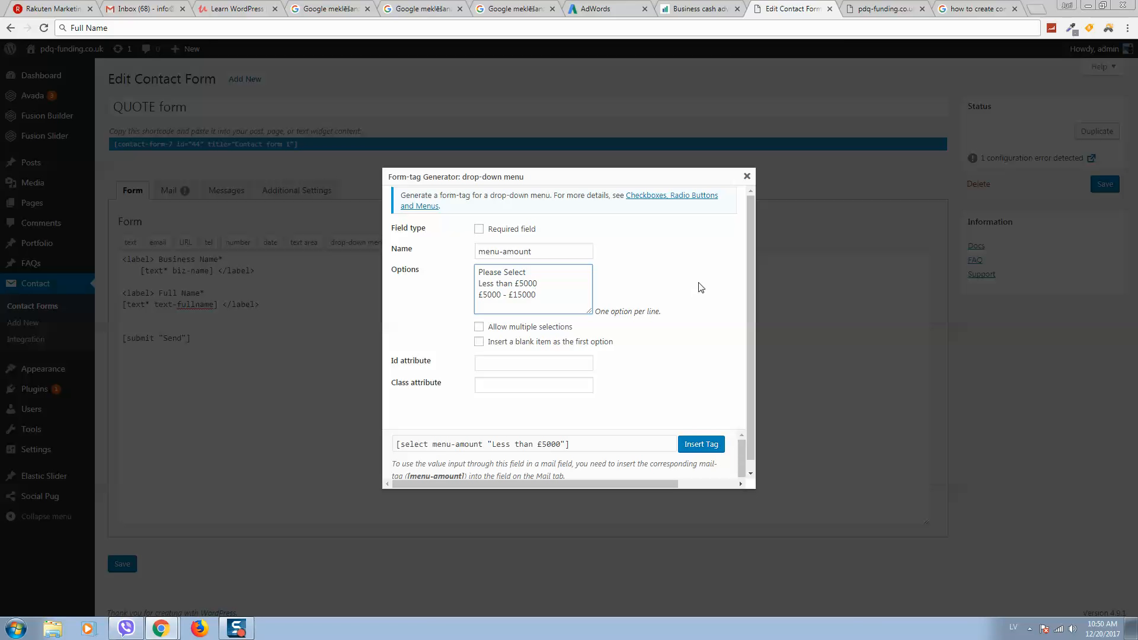
- Copy "£15000 - £30000" from the inspected quote form code and add it as the next menu-amount option
{"action": "left_click", "coordinate": [865, 10]}
{"action": "left_click", "coordinate": [783, 9]}
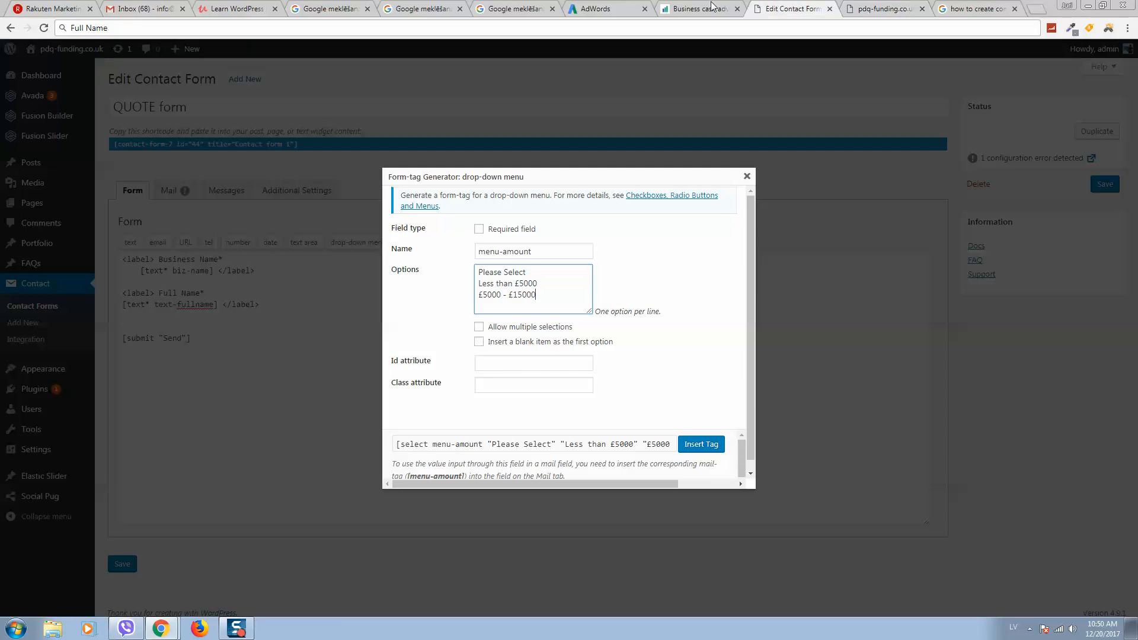
{"action": "left_click", "coordinate": [699, 8]}
{"action": "left_click", "coordinate": [1008, 224]}
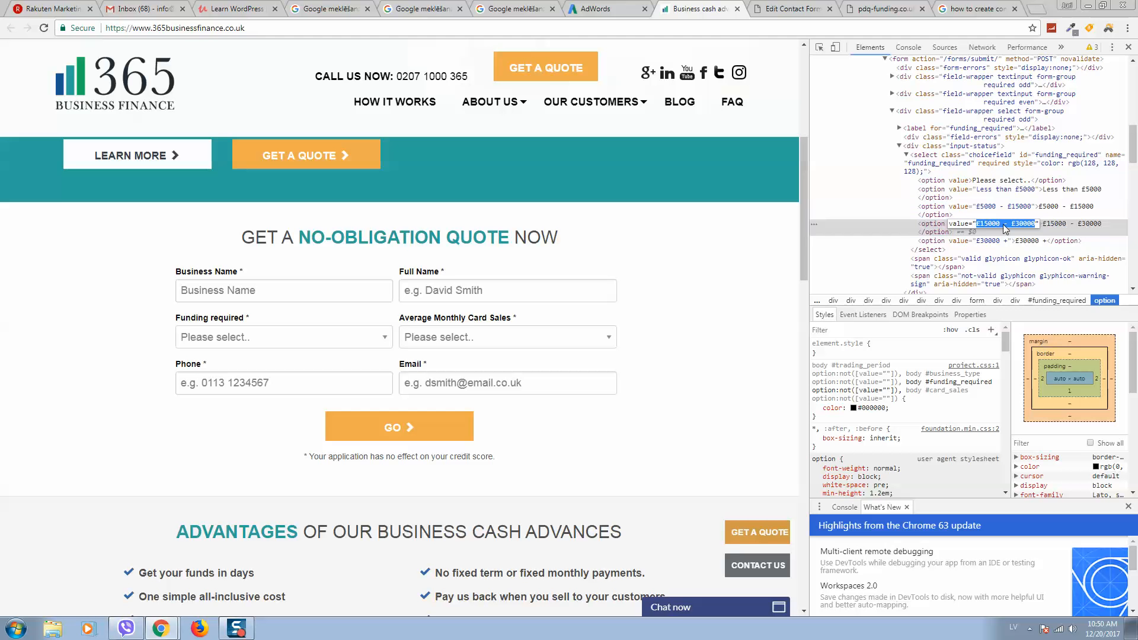
{"action": "right_click", "coordinate": [1008, 224]}
{"action": "left_click", "coordinate": [1043, 251]}
{"action": "key", "text": "ctrl+c"}
{"action": "left_click", "coordinate": [788, 8]}
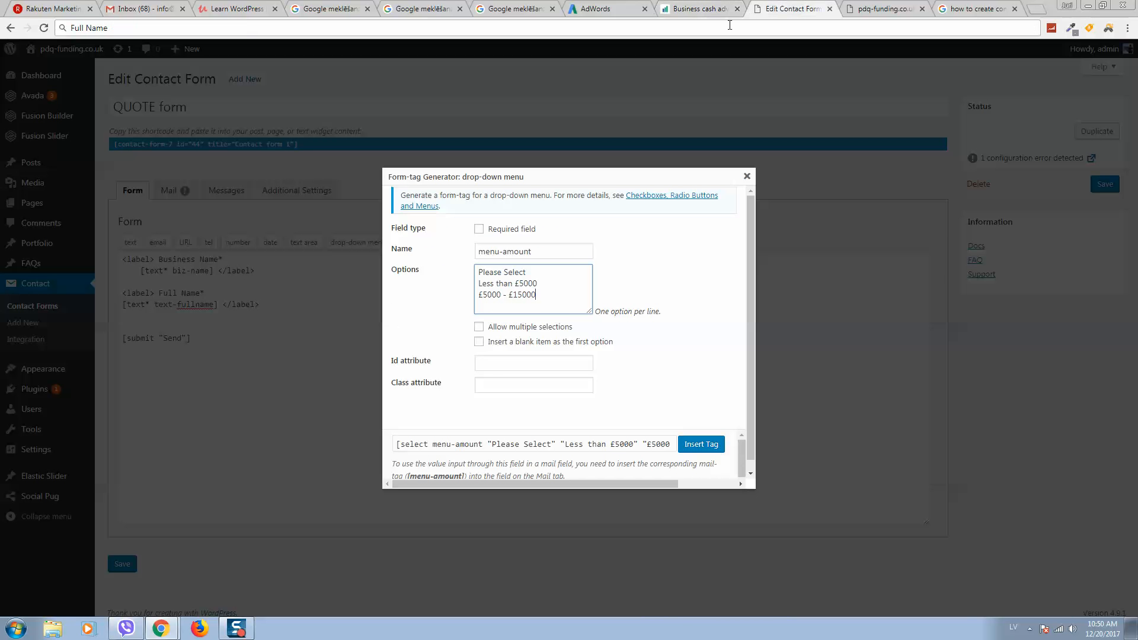
{"action": "key", "text": "Return"}
{"action": "key", "text": "ctrl+v"}
- Copy "£30000 +" from the inspected quote form code, close the developer tools, and add it as the last menu-amount option
{"action": "left_click", "coordinate": [700, 9]}
{"action": "double_click", "coordinate": [996, 241]}
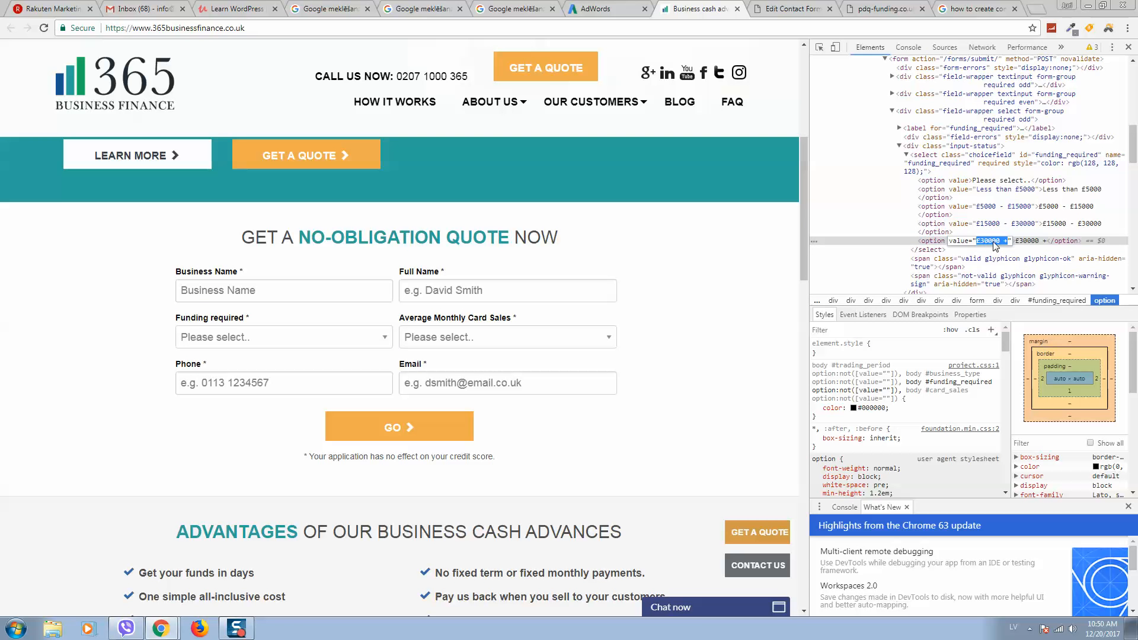
{"action": "right_click", "coordinate": [996, 244]}
{"action": "left_click", "coordinate": [1026, 267]}
{"action": "scroll", "coordinate": [1014, 224], "scroll_direction": "down", "scroll_amount": 1}
{"action": "scroll", "coordinate": [1014, 223], "scroll_direction": "down", "scroll_amount": 1}
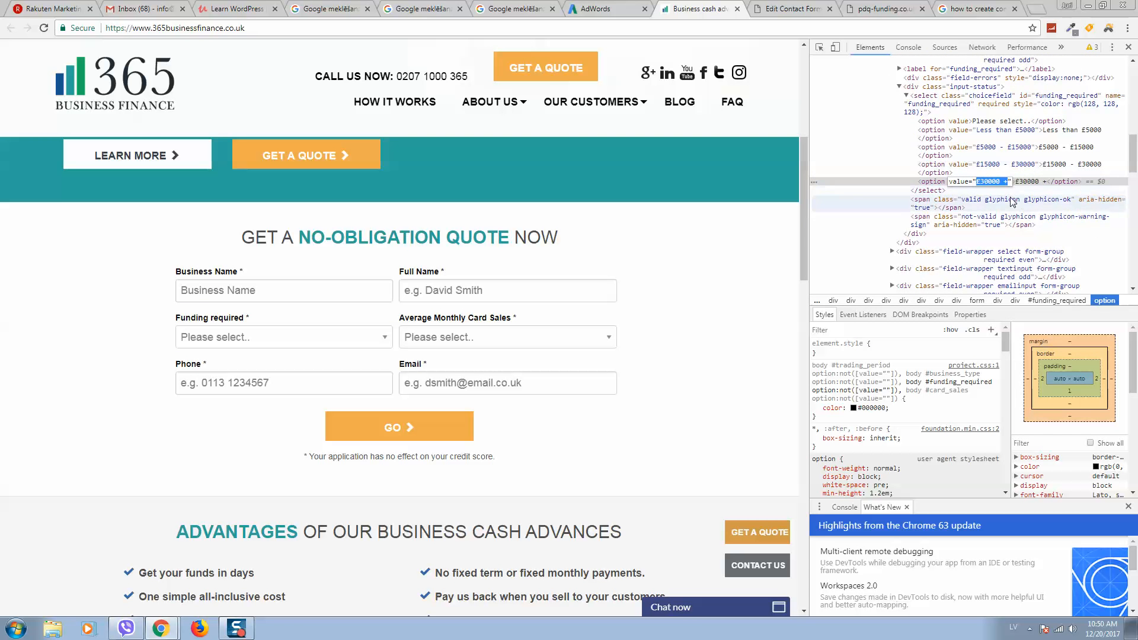
{"action": "left_click", "coordinate": [1128, 47]}
{"action": "left_click", "coordinate": [804, 9]}
{"action": "key", "text": "Return"}
{"action": "key", "text": "ctrl+v"}
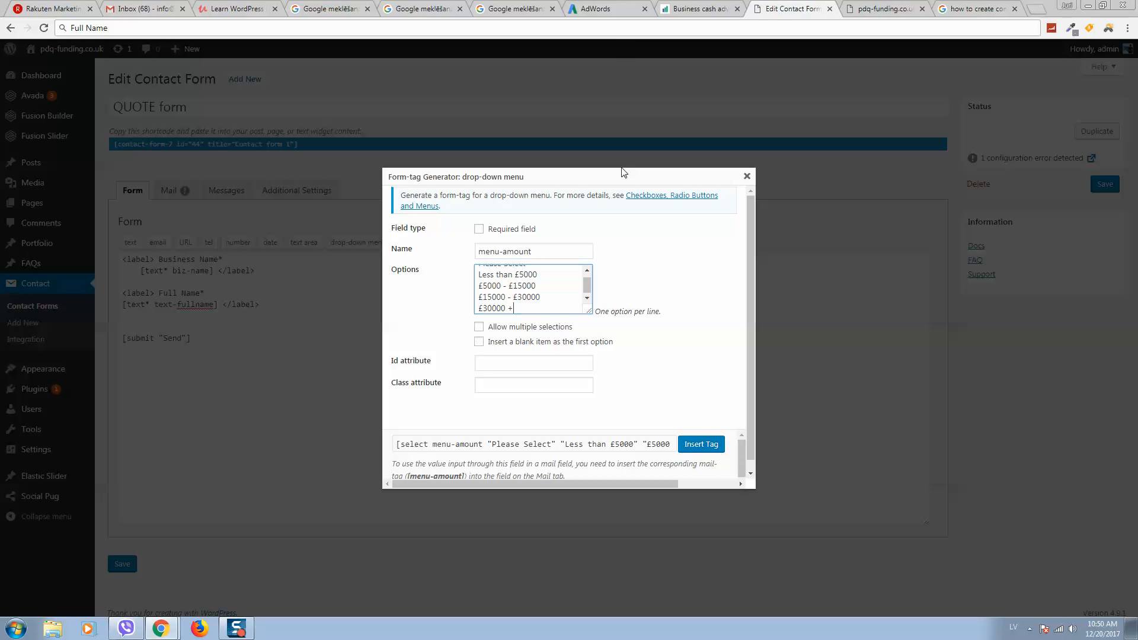
- Make the menu-amount drop-down a required field and insert its tag between the Full Name field and the submit tag
{"action": "left_click", "coordinate": [525, 359]}
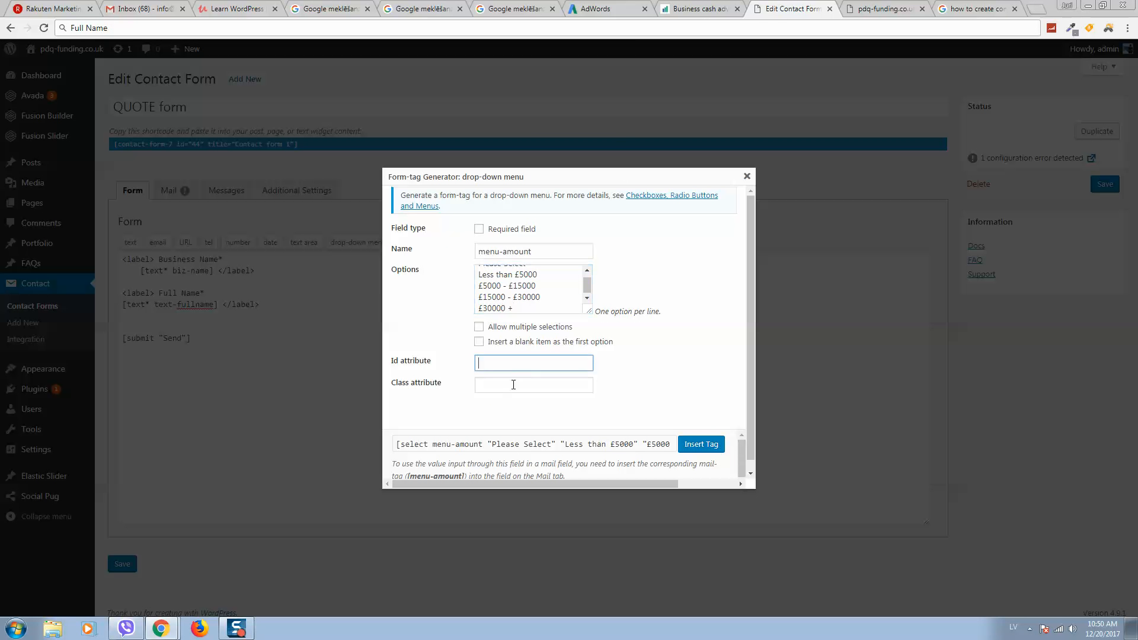
{"action": "left_click", "coordinate": [510, 382]}
{"action": "left_click", "coordinate": [658, 392]}
{"action": "left_click", "coordinate": [691, 9]}
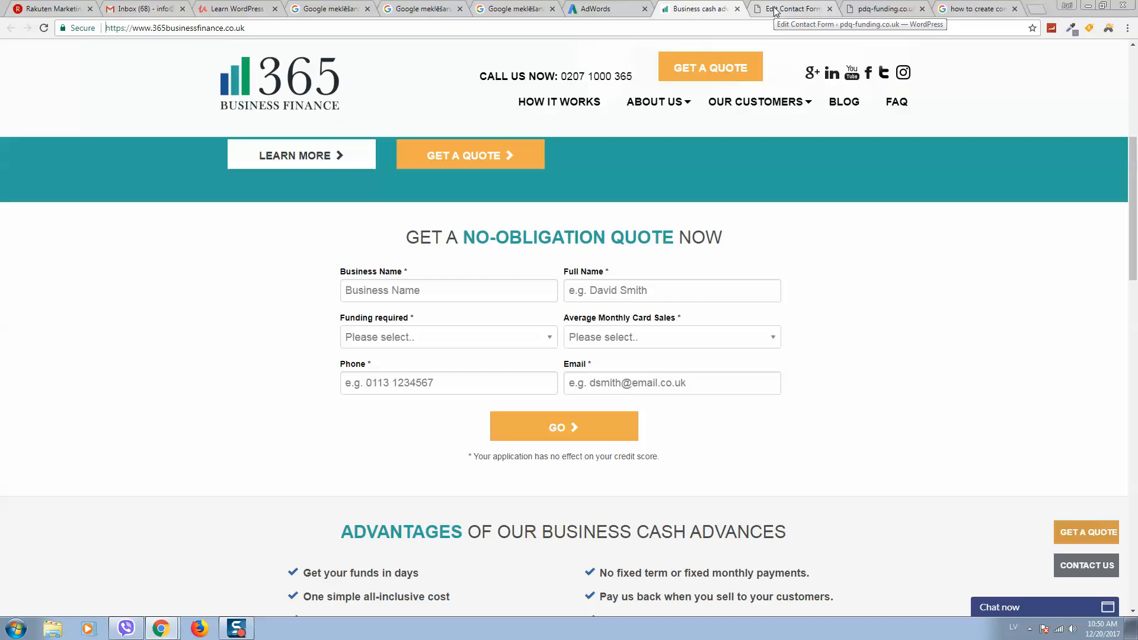
{"action": "left_click", "coordinate": [775, 11]}
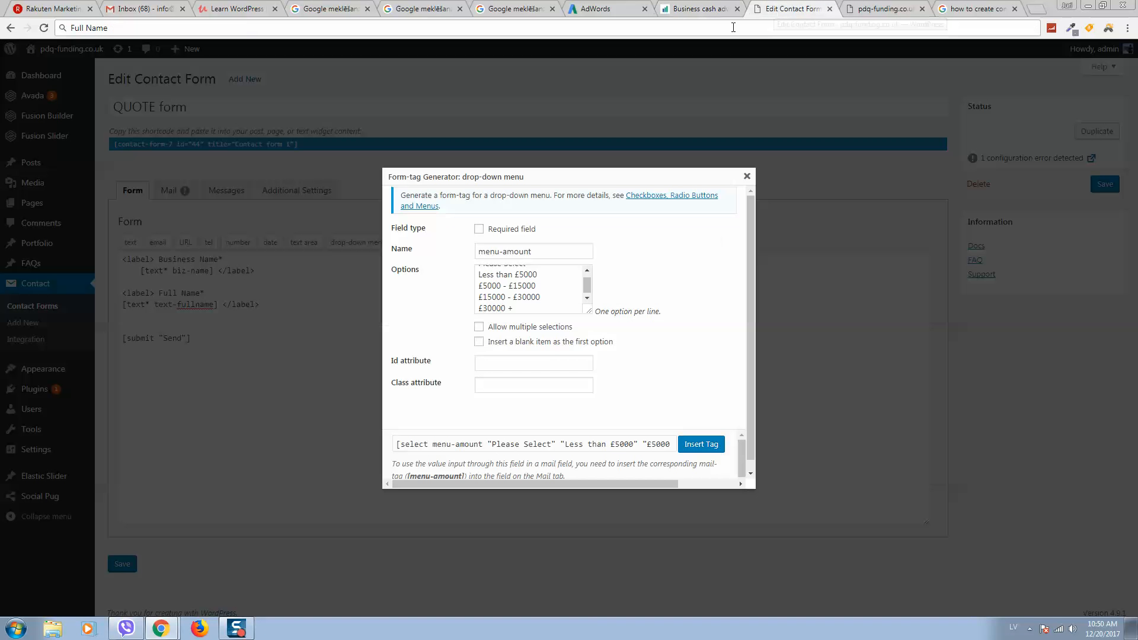
{"action": "left_click", "coordinate": [478, 229]}
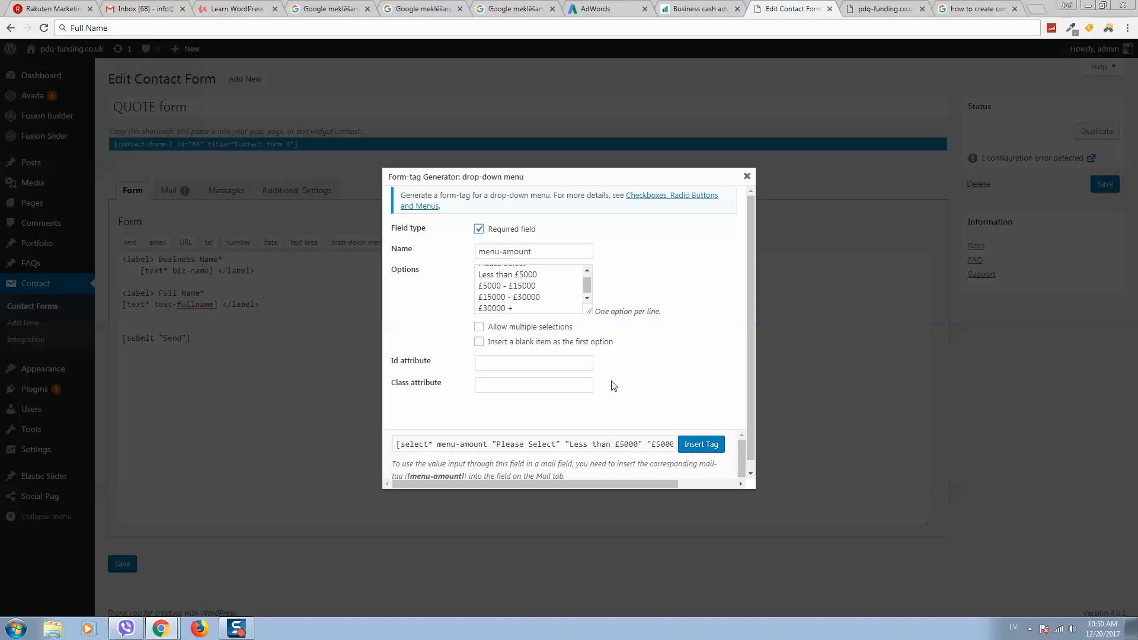
{"action": "left_click_drag", "start_coordinate": [402, 448], "coordinate": [496, 454]}
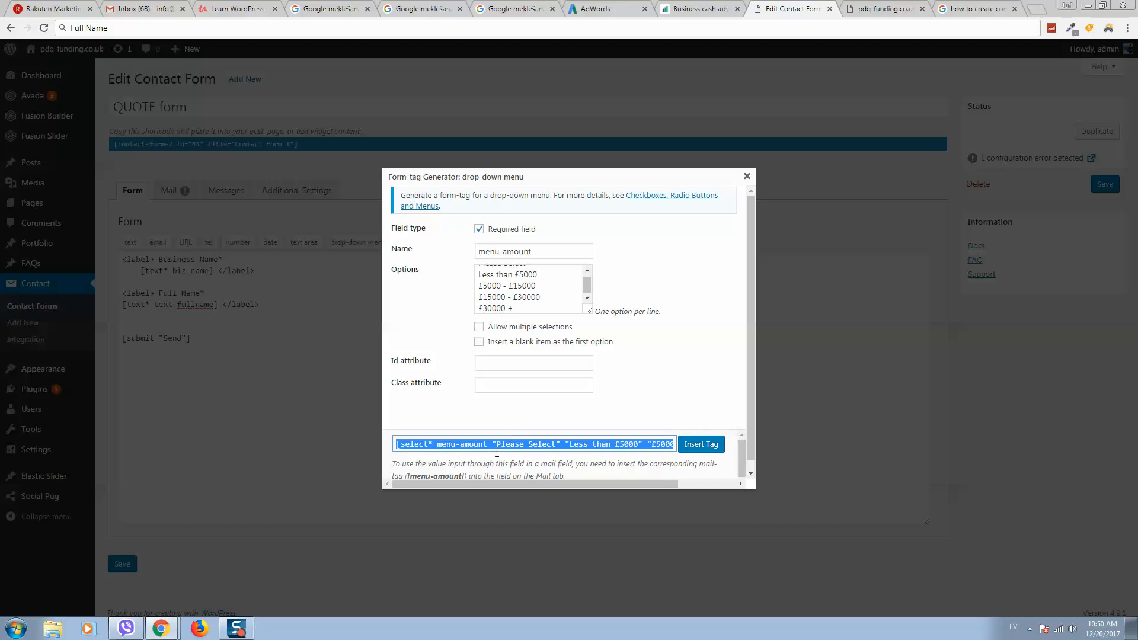
{"action": "left_click", "coordinate": [708, 445]}
{"action": "key", "text": "Return"}
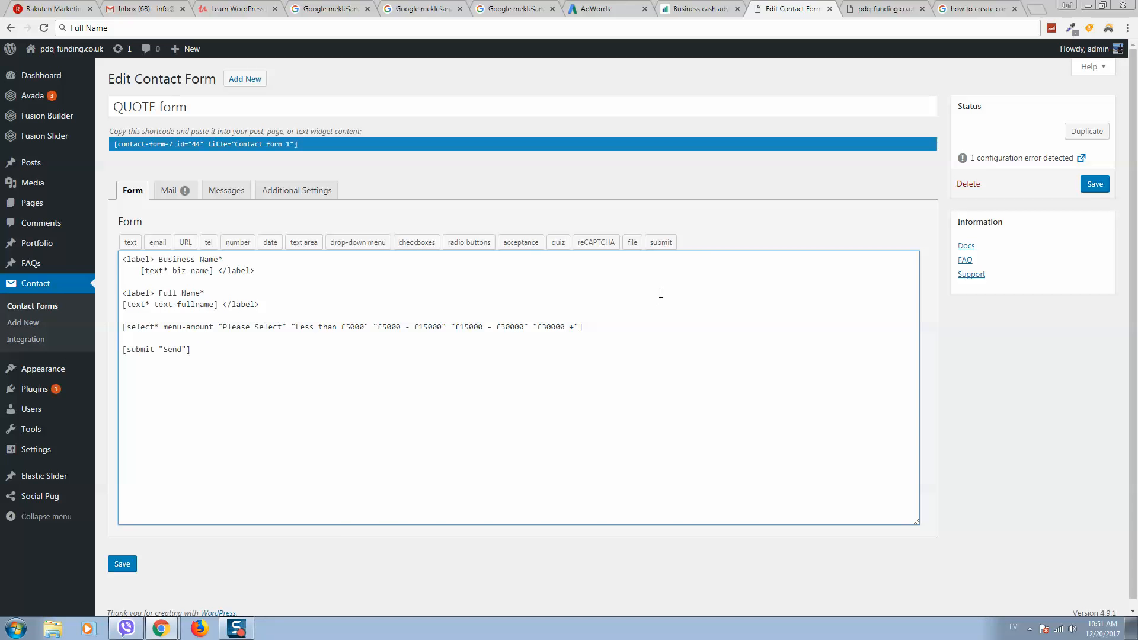
- Copy the "Funding required" label text from the 365 Business Finance quote form and return to the contact form editor
{"action": "left_click", "coordinate": [710, 7]}
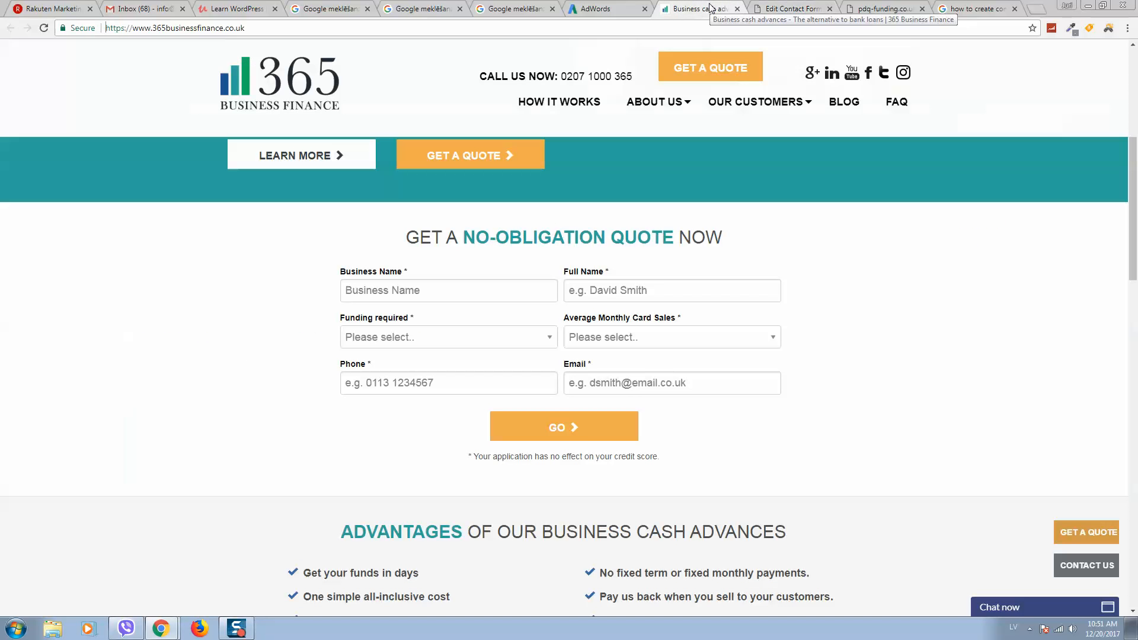
{"action": "double_click", "coordinate": [382, 318]}
{"action": "left_click_drag", "start_coordinate": [339, 318], "coordinate": [411, 319]}
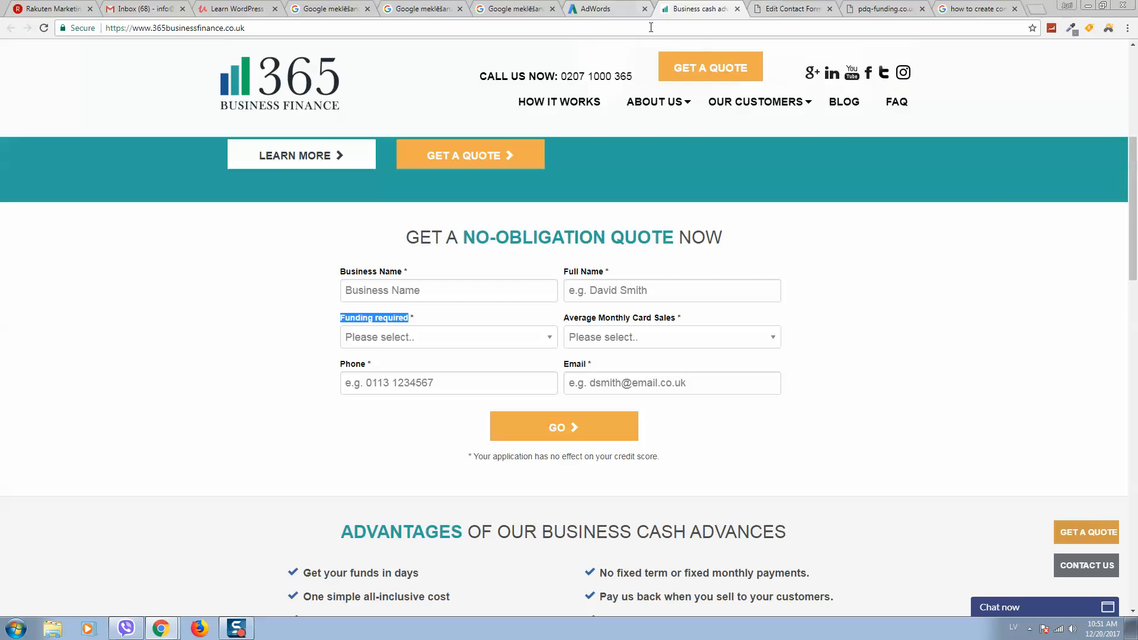
{"action": "left_click", "coordinate": [780, 7]}
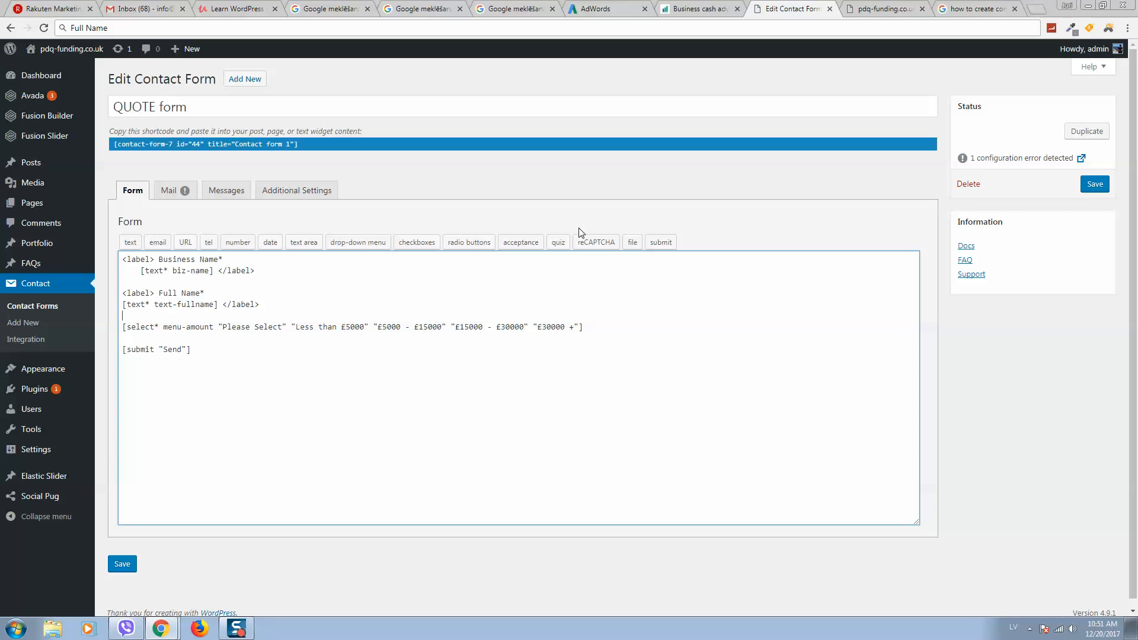
- Wrap the menu-amount select tag in a label reading "Funding required*" and save the contact form
{"action": "key", "text": "Up"}
{"action": "key", "text": "Return"}
{"action": "type", "text": "<>"}
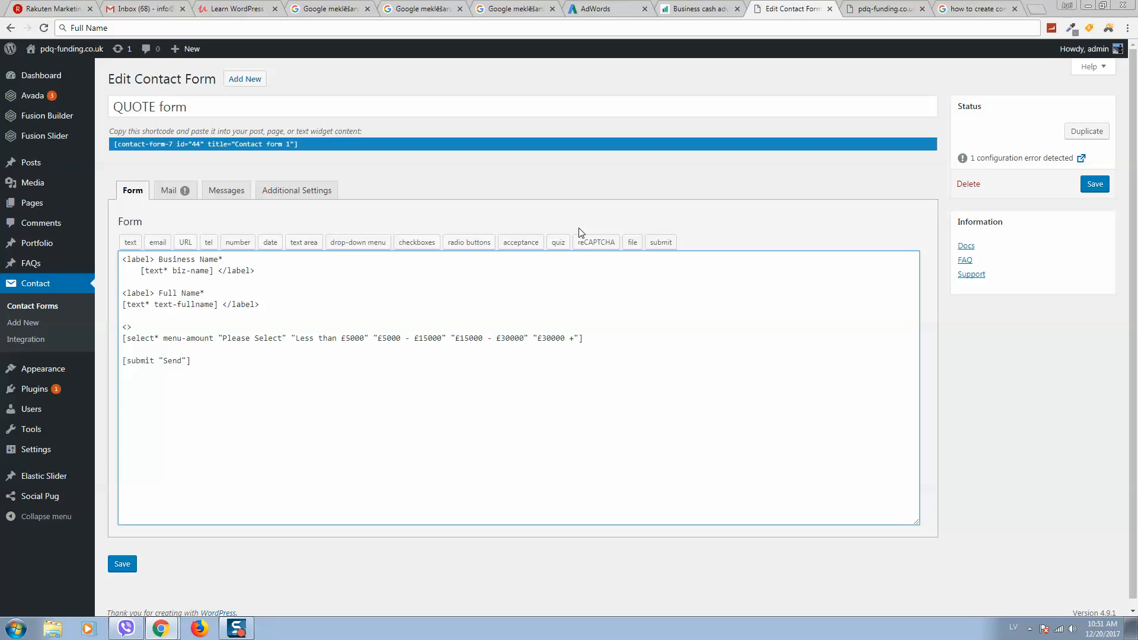
{"action": "type", "text": "labelFunding required"}
{"action": "key", "text": "BackSpace"}
{"action": "key", "text": "BackSpace"}
{"action": "key", "text": "BackSpace"}
{"action": "key", "text": "BackSpace"}
{"action": "key", "text": "BackSpace"}
{"action": "key", "text": "BackSpace"}
{"action": "key", "text": "BackSpace"}
{"action": "key", "text": "BackSpace"}
{"action": "key", "text": "BackSpace"}
{"action": "key", "text": "BackSpace"}
{"action": "key", "text": "BackSpace"}
{"action": "key", "text": "BackSpace"}
{"action": "key", "text": "BackSpace"}
{"action": "type", "text": "abe"}
{"action": "key", "text": "ctrl+v"}
{"action": "left_click", "coordinate": [694, 9]}
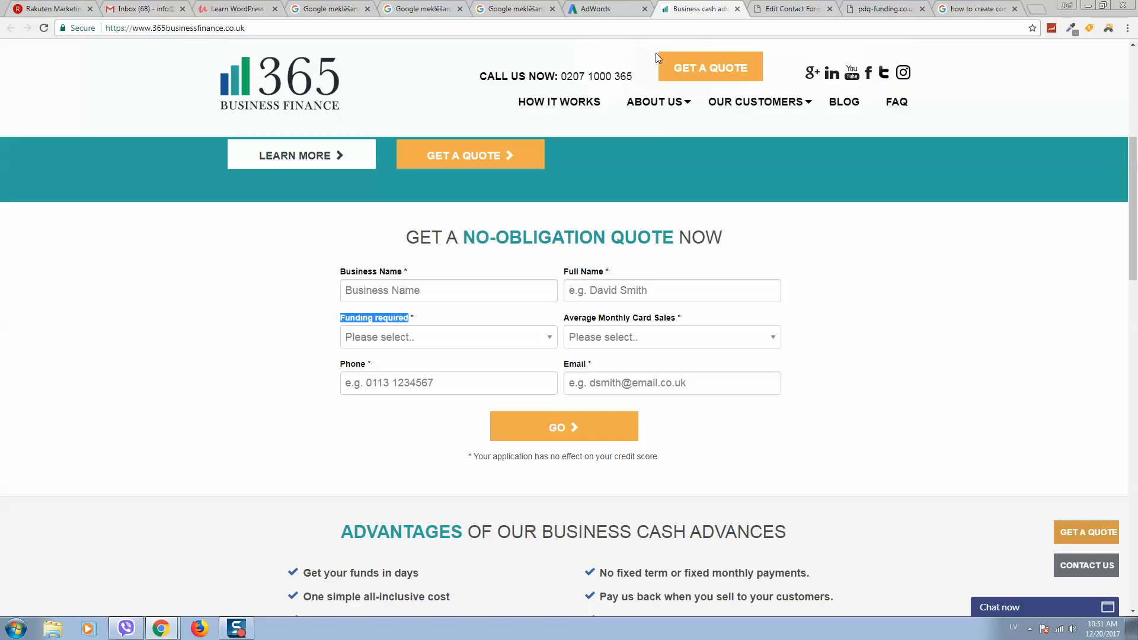
{"action": "key", "text": "ctrl+Tab"}
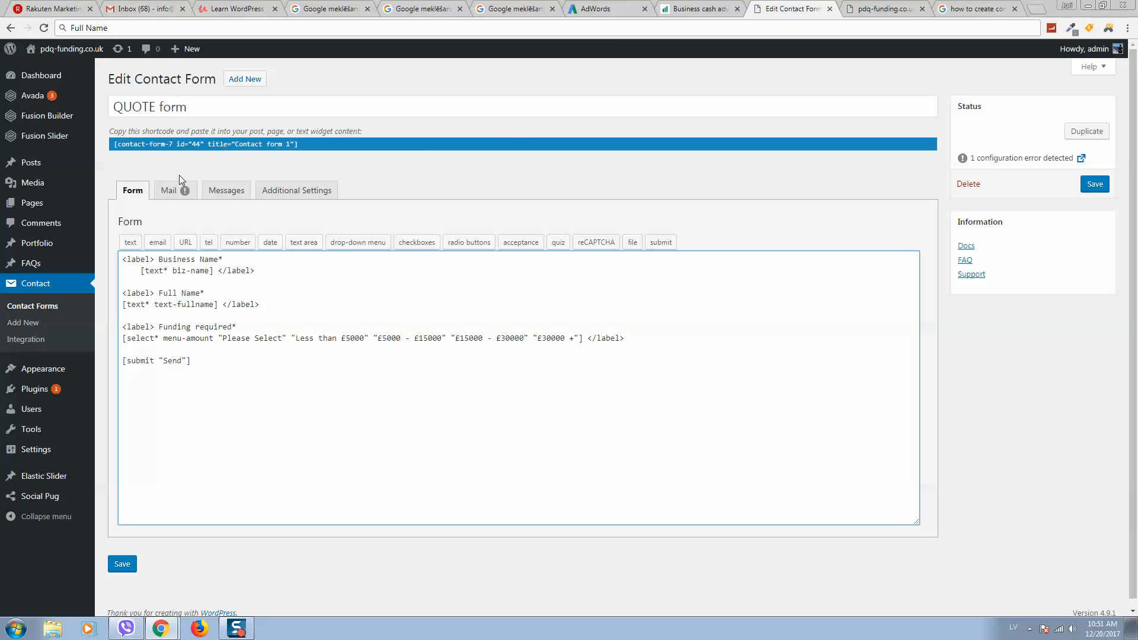
{"action": "left_click", "coordinate": [132, 563]}
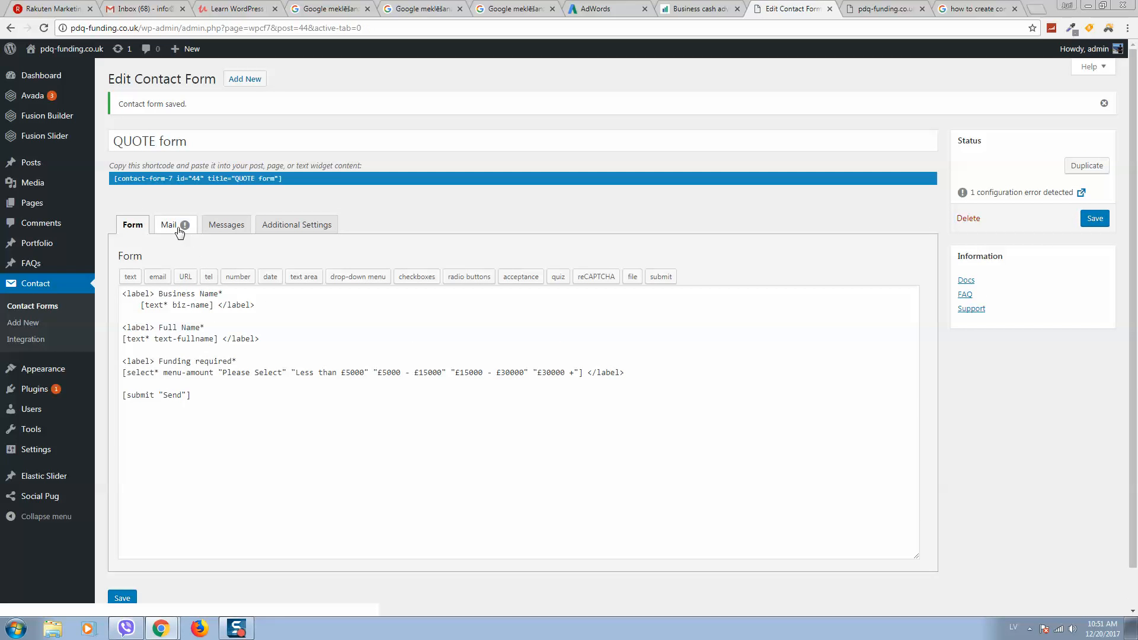
- Clear the Reply-To line from the additional headers in the QUOTE form's mail settings
{"action": "left_click", "coordinate": [154, 224]}
{"action": "scroll", "coordinate": [275, 295], "scroll_direction": "down", "scroll_amount": 1}
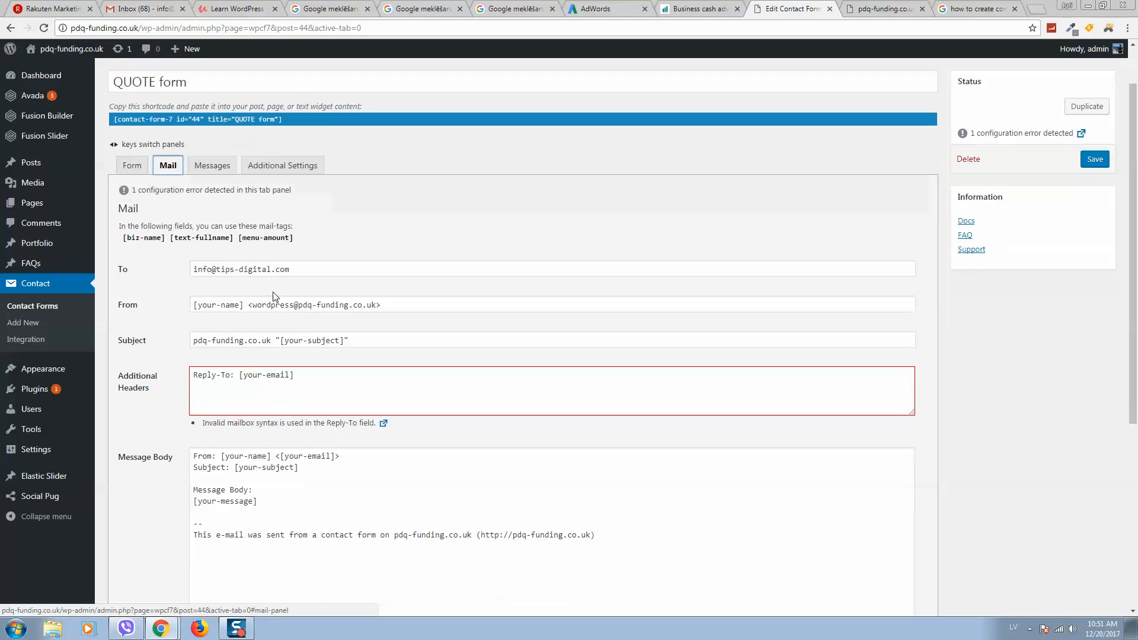
{"action": "left_click", "coordinate": [308, 270]}
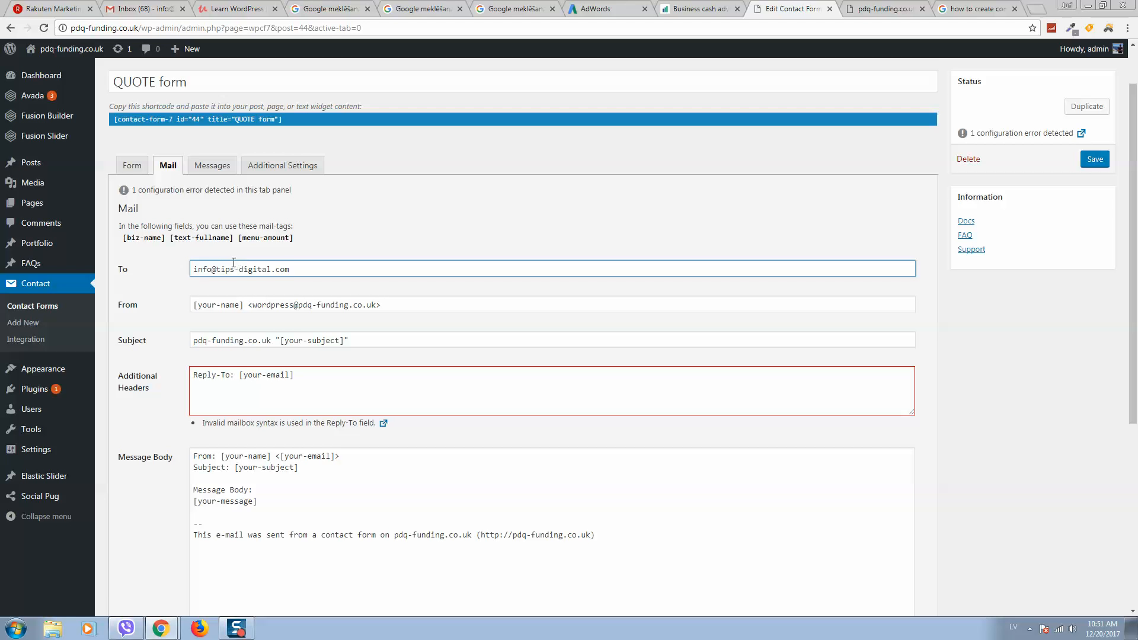
{"action": "scroll", "coordinate": [234, 263], "scroll_direction": "down", "scroll_amount": 2}
{"action": "triple_click", "coordinate": [312, 261]}
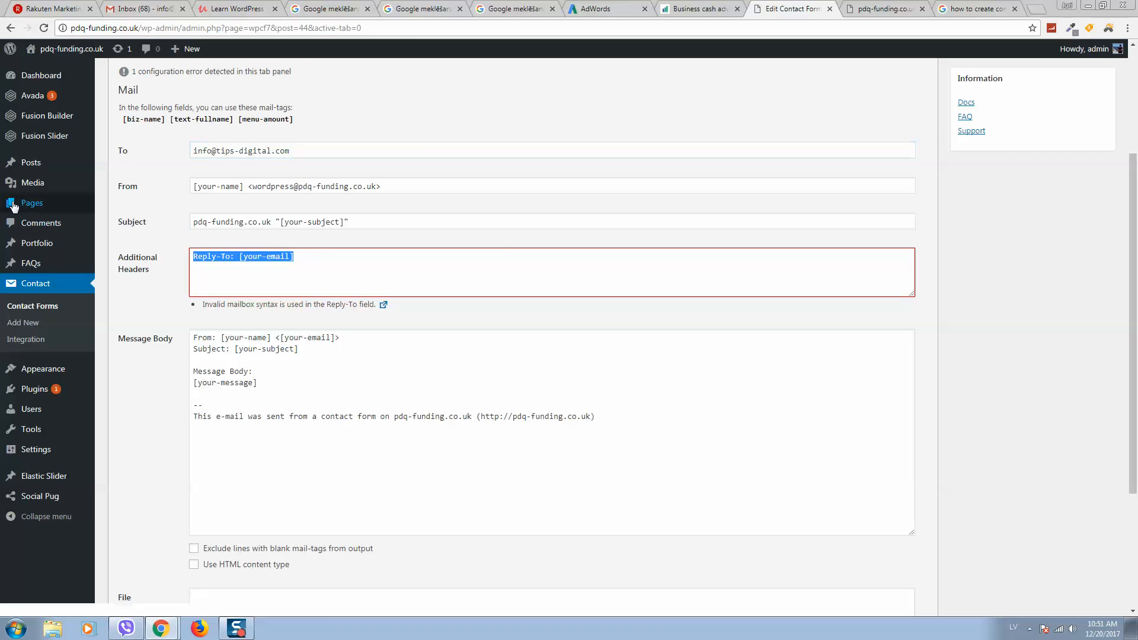
{"action": "key", "text": "BackSpace"}
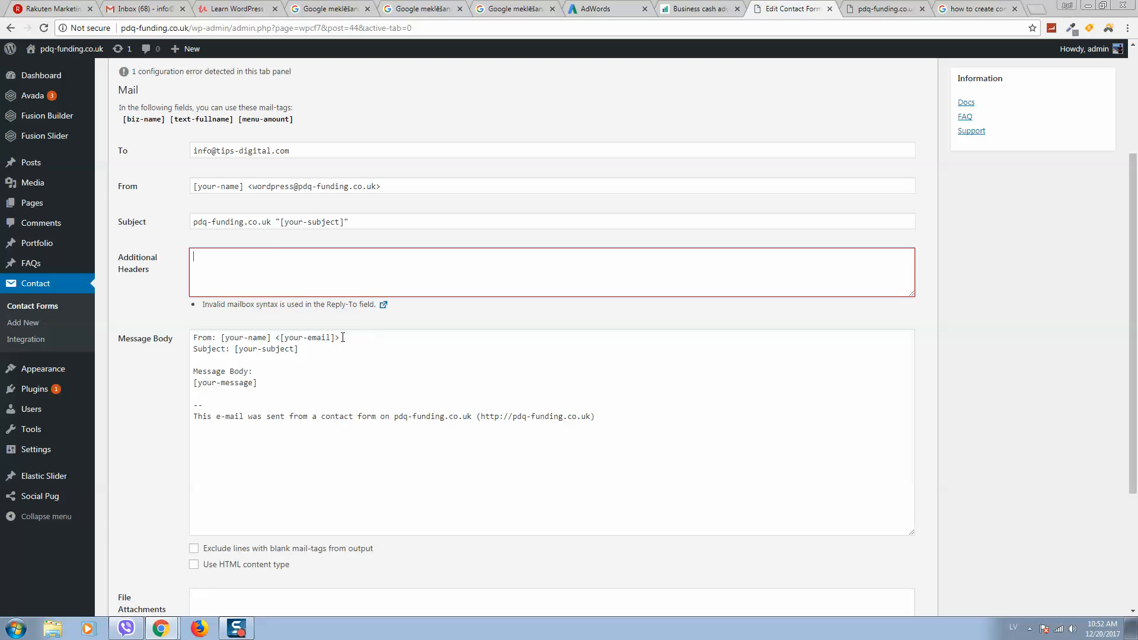
- Delete the default From, Subject and Message Body lines from the mail message body, keeping the footer
{"action": "left_click", "coordinate": [367, 337]}
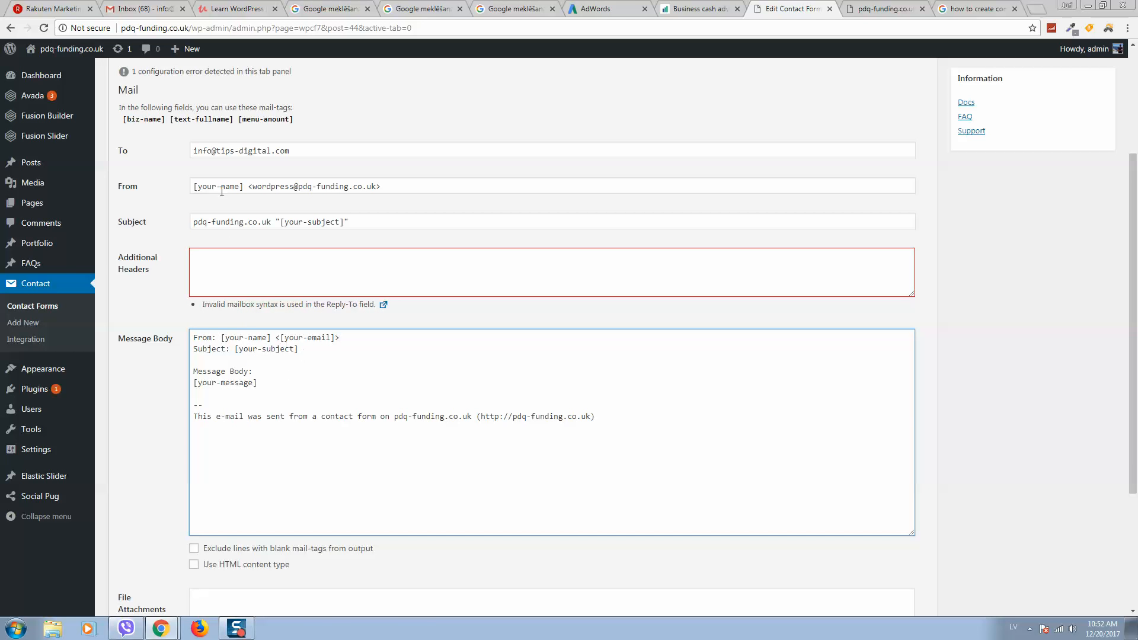
{"action": "right_click", "coordinate": [146, 121]}
{"action": "left_click", "coordinate": [134, 122]}
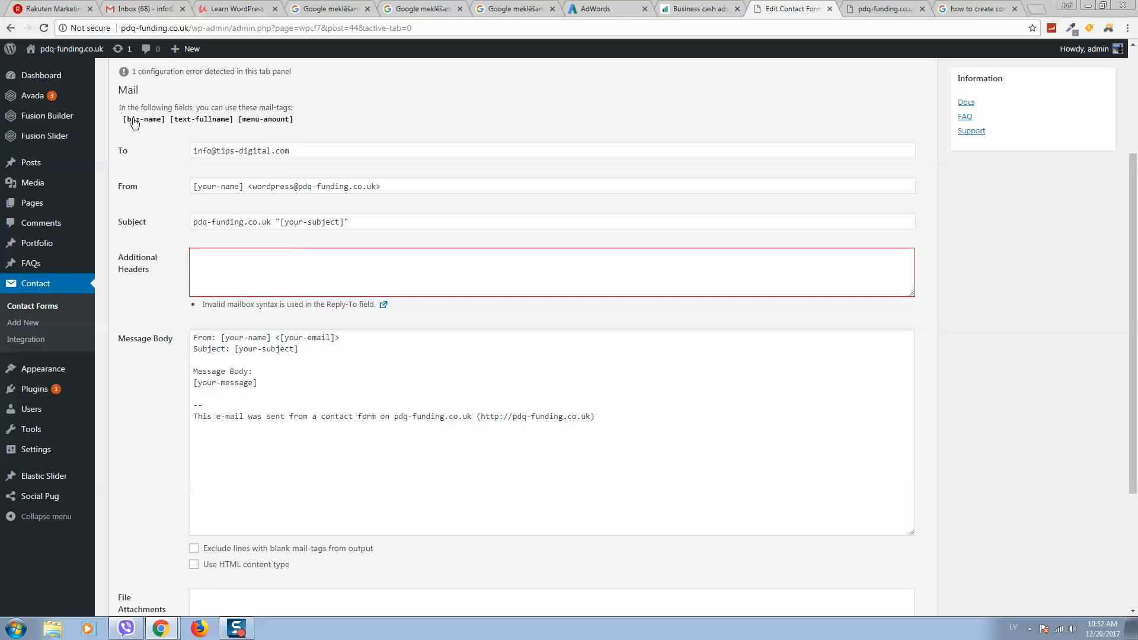
{"action": "left_click_drag", "start_coordinate": [285, 386], "coordinate": [136, 246]}
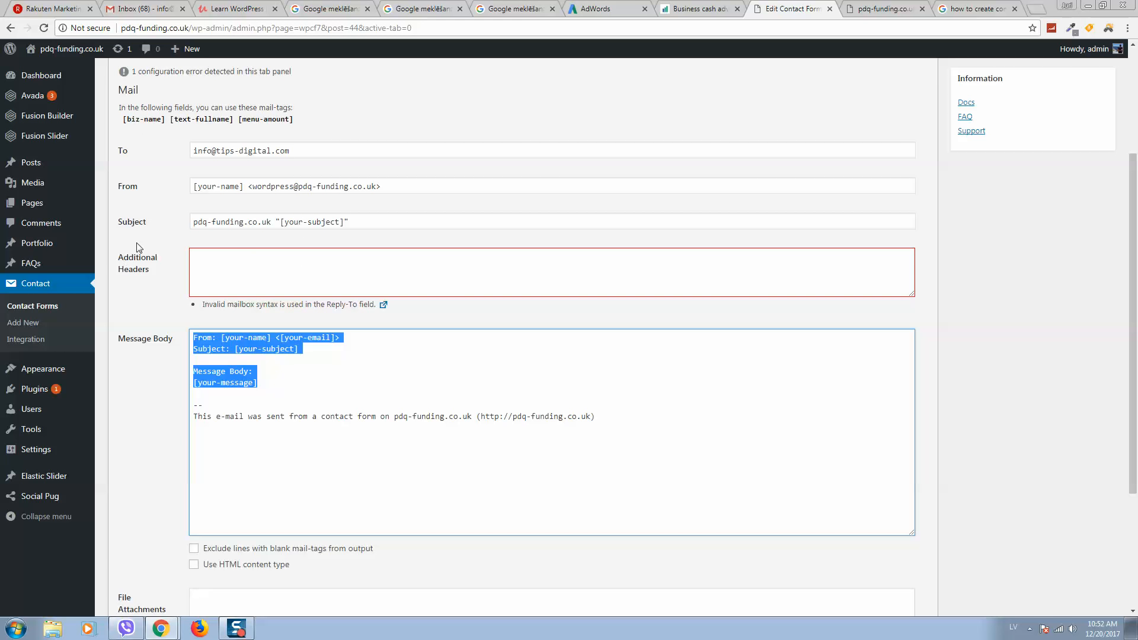
{"action": "key", "text": "BackSpace"}
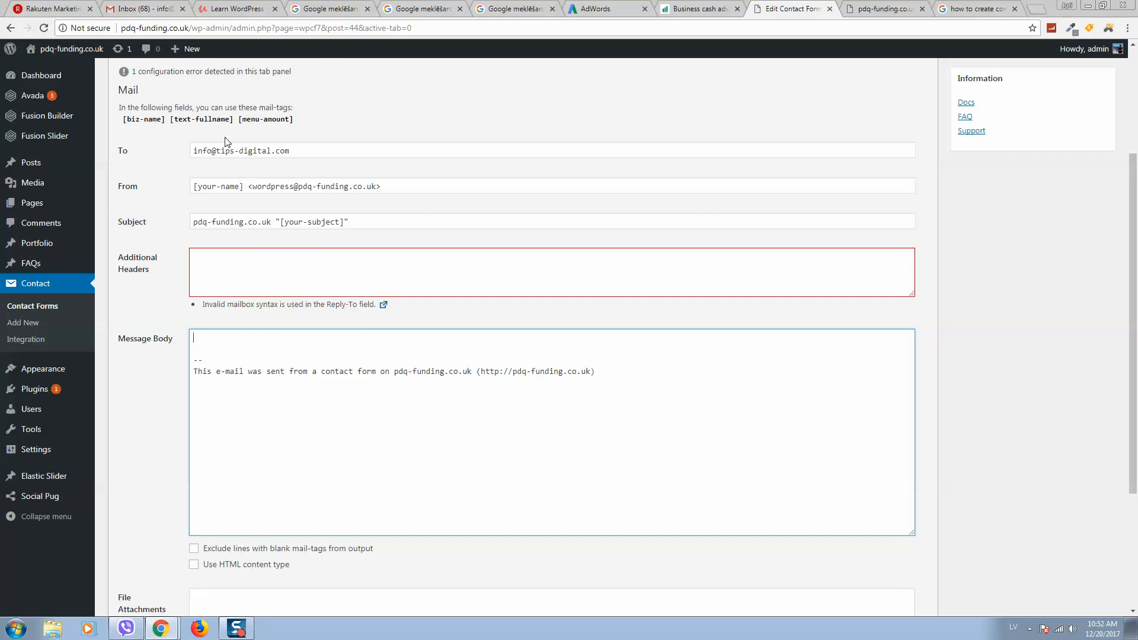
- Replace the [your-name] tag in the mail's From field with the [text-fullname] mail-tag
{"action": "left_click_drag", "start_coordinate": [232, 119], "coordinate": [173, 126]}
{"action": "key", "text": "ctrl+c"}
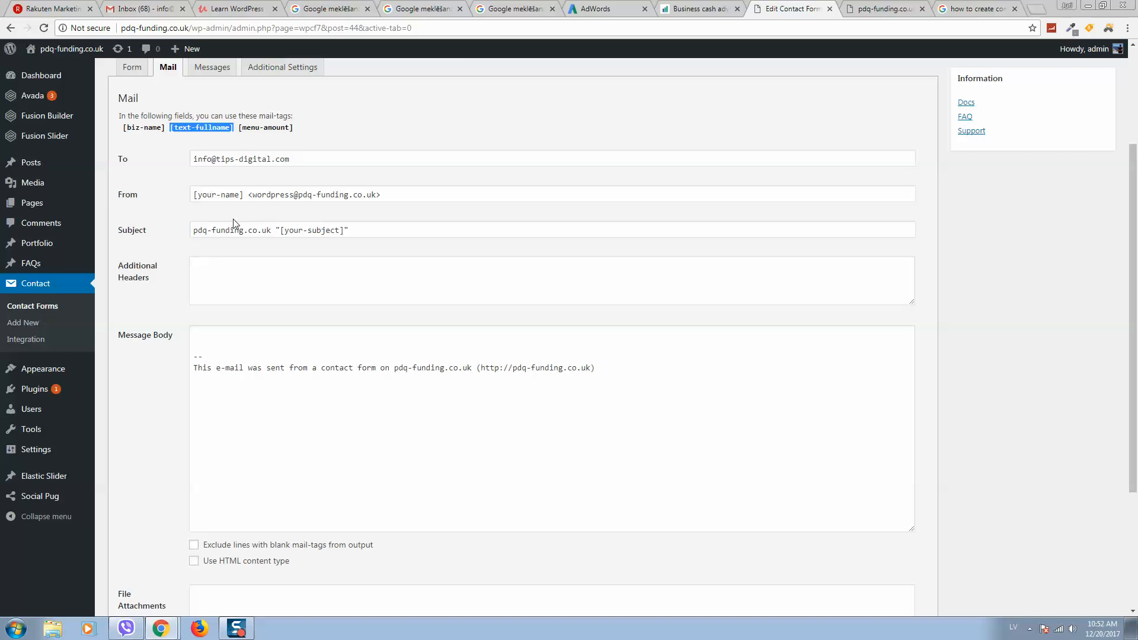
{"action": "left_click_drag", "start_coordinate": [244, 195], "coordinate": [157, 200]}
{"action": "key", "text": "ctrl+v"}
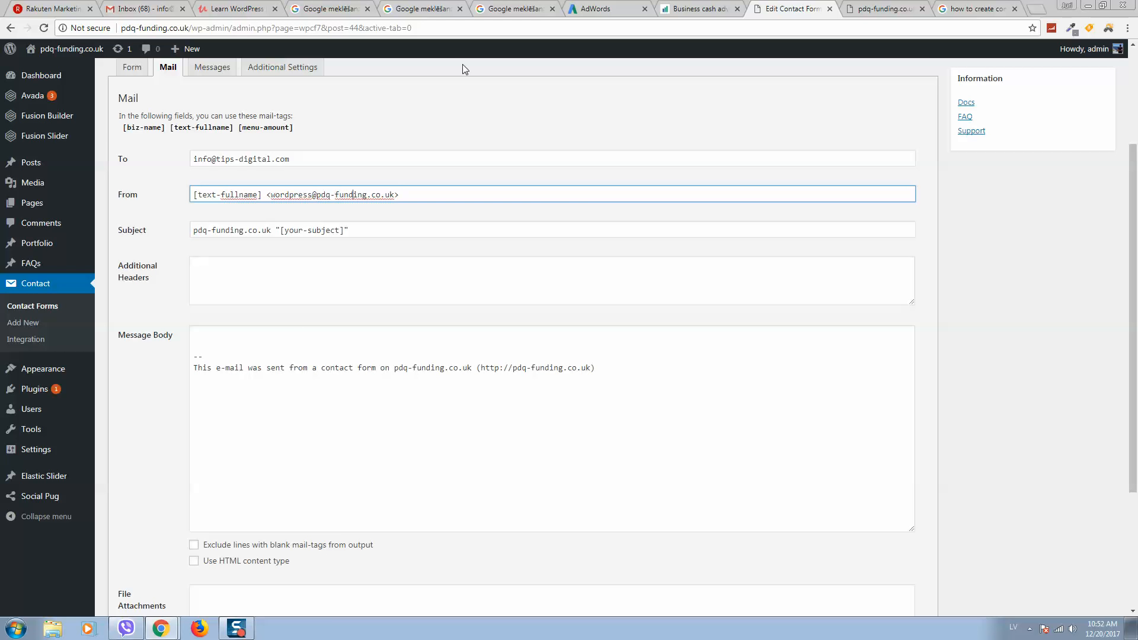
- Add the line "Full Name: [text-fullname]" at the start of the message body
{"action": "left_click", "coordinate": [273, 328]}
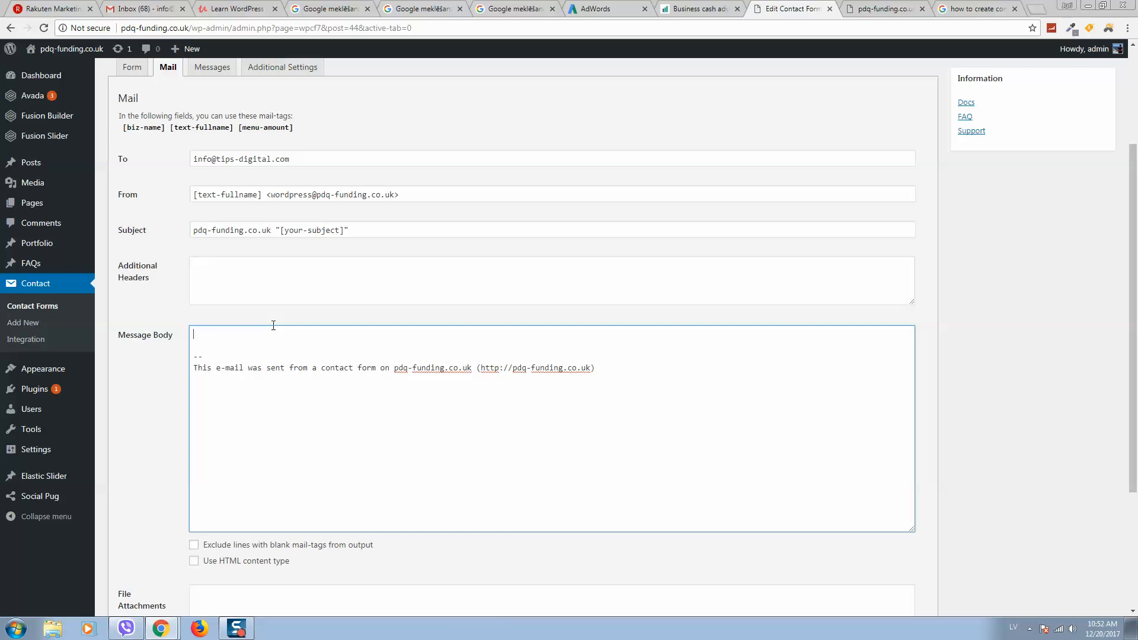
{"action": "type", "text": "Full Name:"}
{"action": "key", "text": "ctrl+v"}
{"action": "key", "text": "Return"}
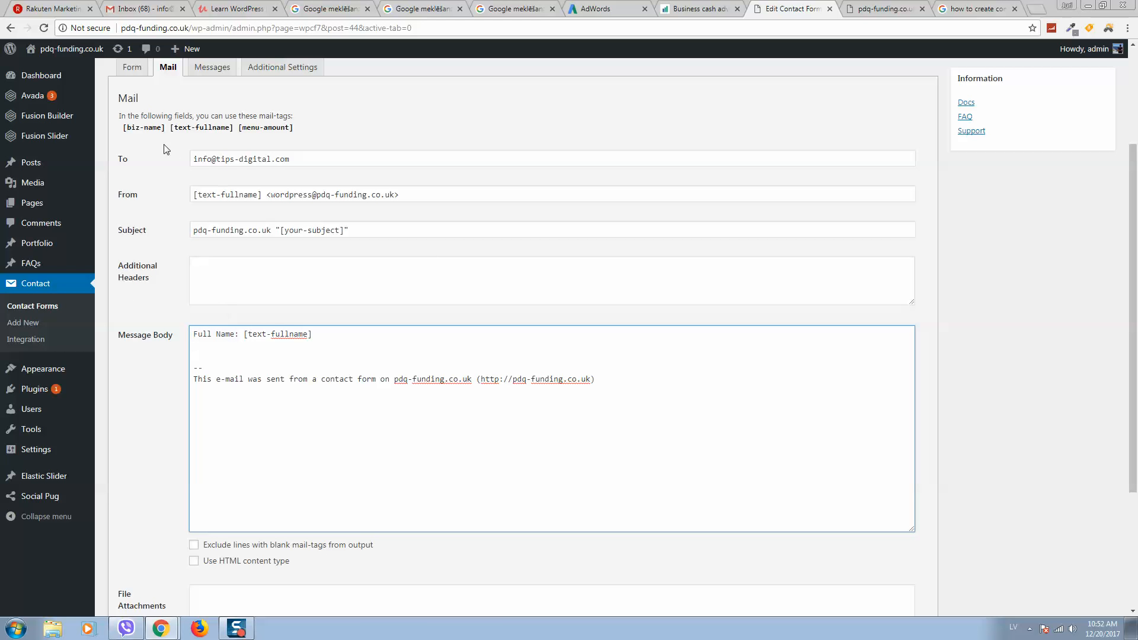
- Add the line "Business Name: [biz-name]" below the Full Name line in the message body
{"action": "left_click_drag", "start_coordinate": [125, 127], "coordinate": [165, 131]}
{"action": "key", "text": "ctrl+c"}
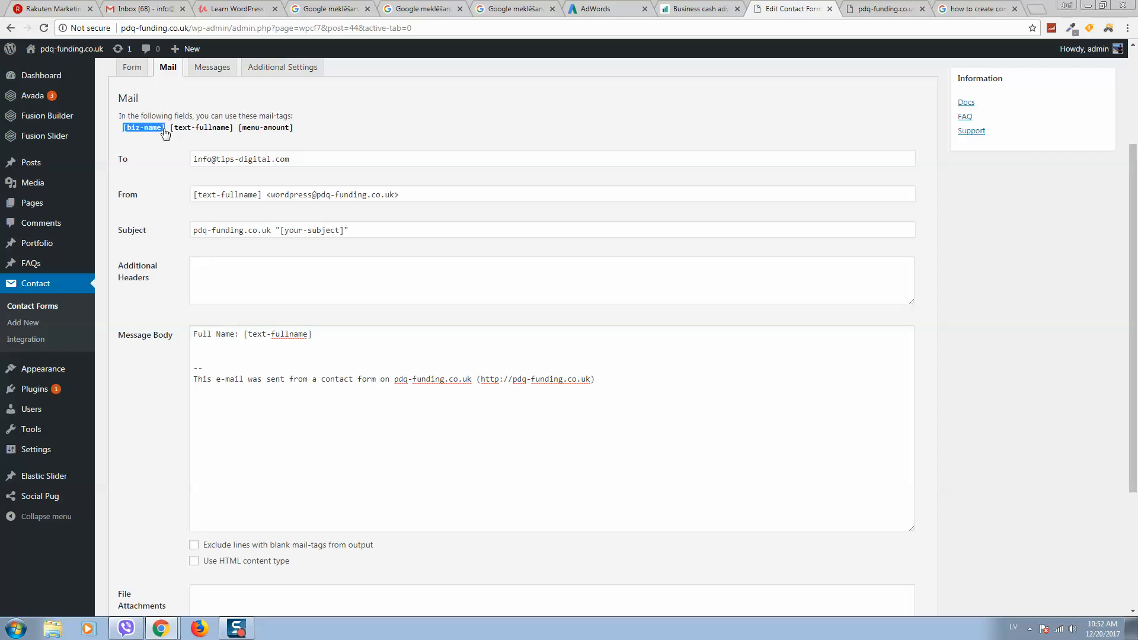
{"action": "left_click", "coordinate": [198, 345]}
{"action": "type", "text": "C"}
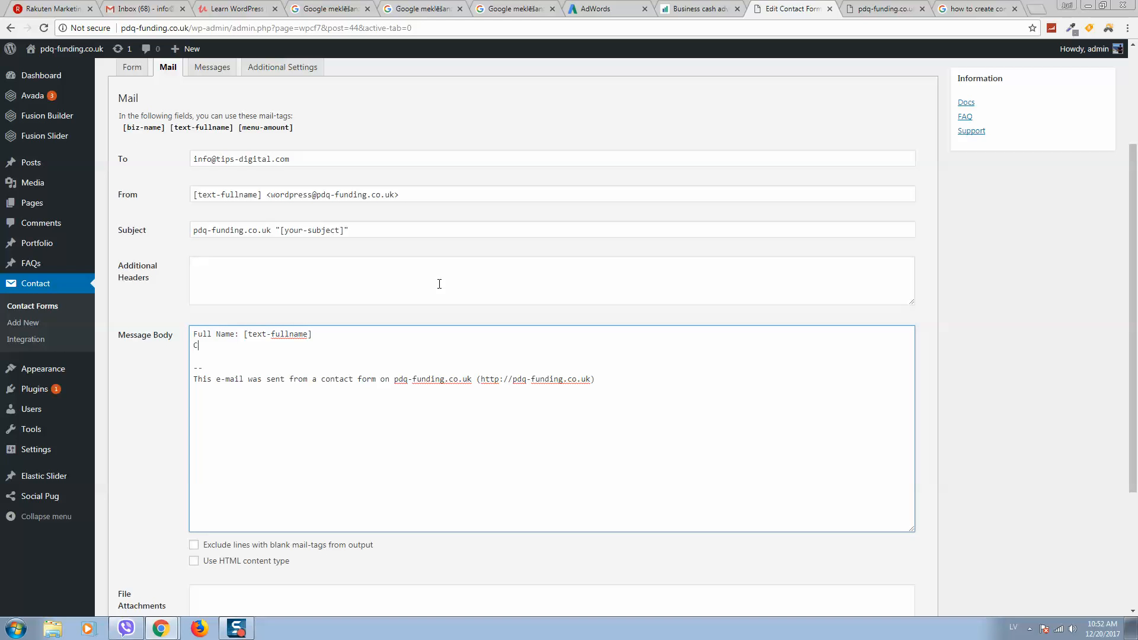
{"action": "type", "text": "ompany"}
{"action": "key", "text": "BackSpace"}
{"action": "key", "text": "BackSpace"}
{"action": "key", "text": "BackSpace"}
{"action": "key", "text": "BackSpace"}
{"action": "key", "text": "BackSpace"}
{"action": "key", "text": "BackSpace"}
{"action": "key", "text": "BackSpace"}
{"action": "key", "text": "BackSpace"}
{"action": "key", "text": "BackSpace"}
{"action": "key", "text": "BackSpace"}
{"action": "key", "text": "BackSpace"}
{"action": "type", "text": "Business Name:"}
{"action": "key", "text": "ctrl+v"}
{"action": "key", "text": "Return"}
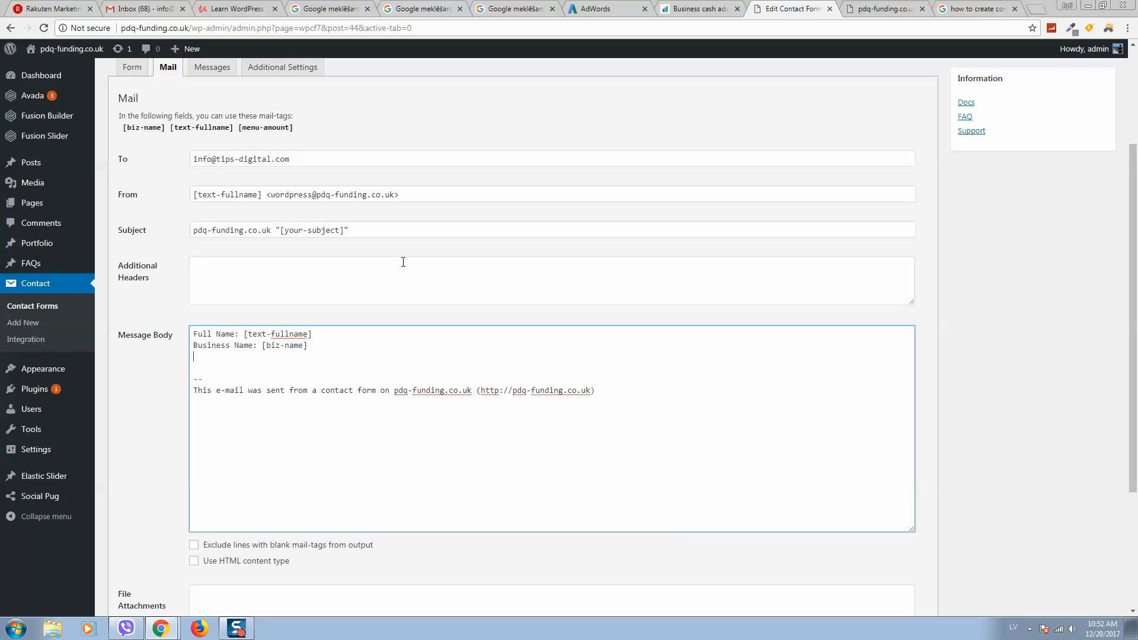
- Add the line "Funding Required: [menu-amount]" below the Business Name line and save the contact form
{"action": "left_click_drag", "start_coordinate": [315, 121], "coordinate": [239, 130]}
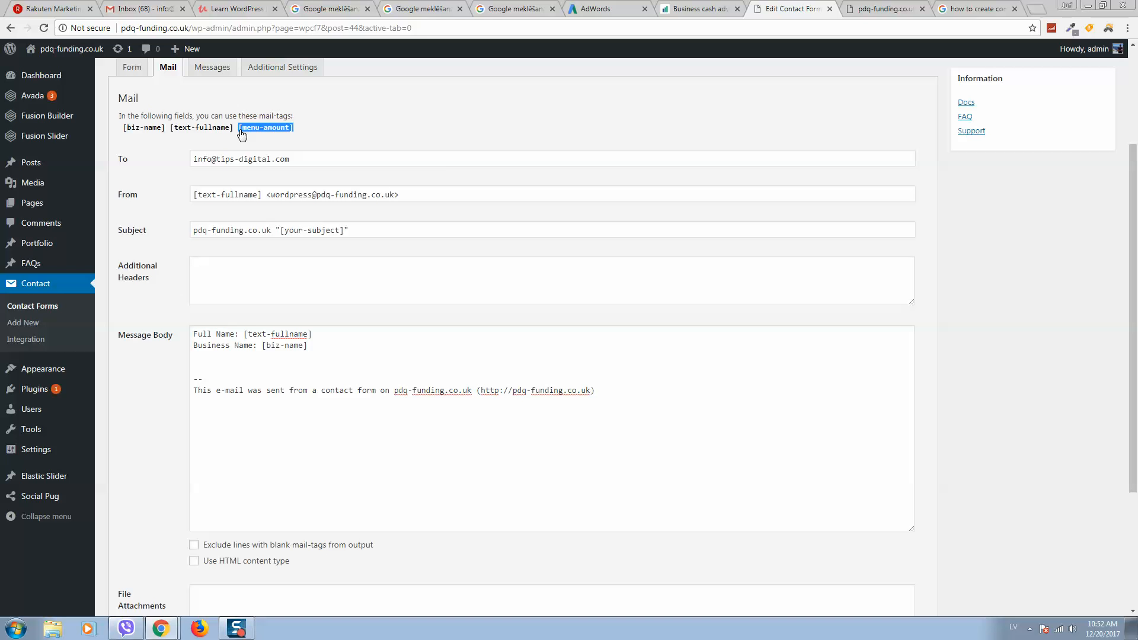
{"action": "right_click", "coordinate": [251, 131]}
{"action": "left_click", "coordinate": [255, 139]}
{"action": "left_click", "coordinate": [282, 356]}
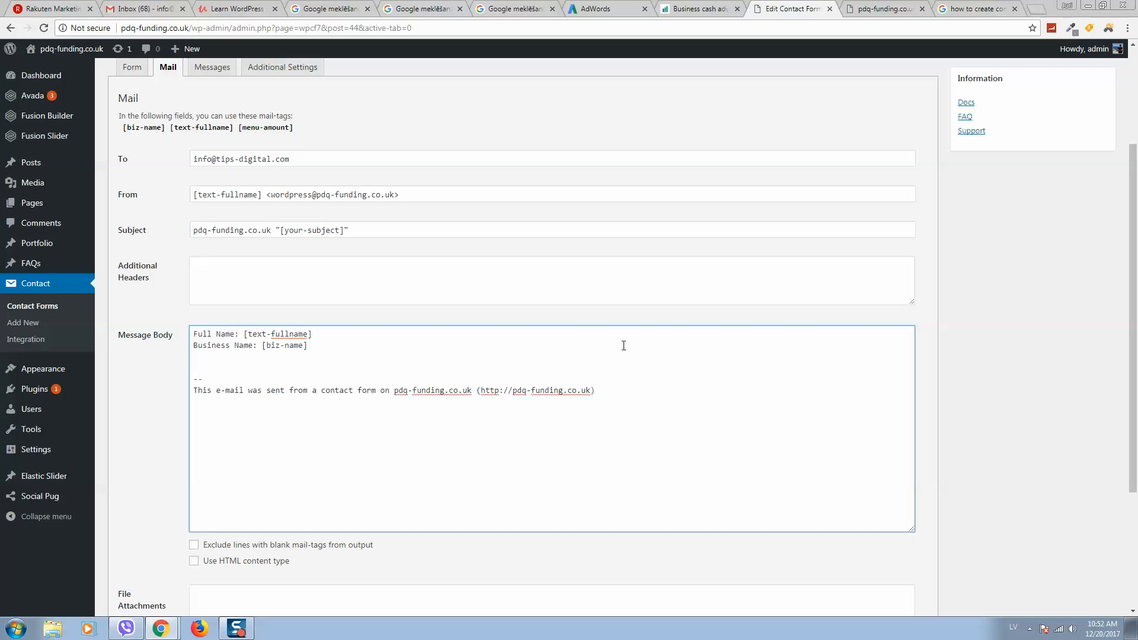
{"action": "type", "text": "Funding Required:"}
{"action": "key", "text": "ctrl+v"}
{"action": "scroll", "coordinate": [272, 292], "scroll_direction": "down", "scroll_amount": 3}
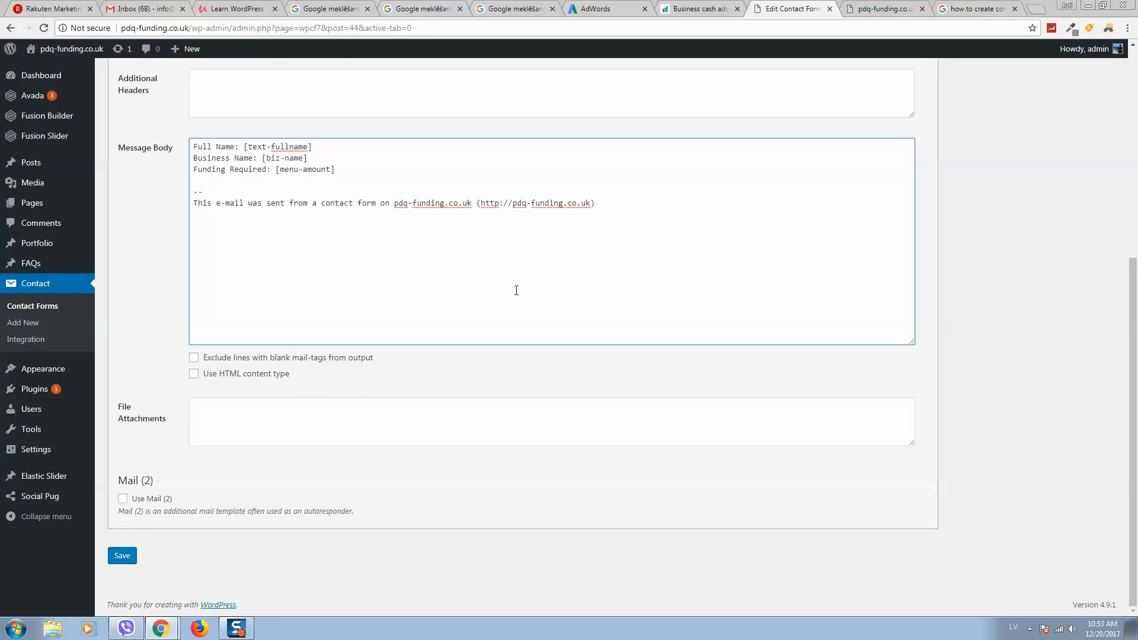
{"action": "scroll", "coordinate": [363, 290], "scroll_direction": "up", "scroll_amount": 3}
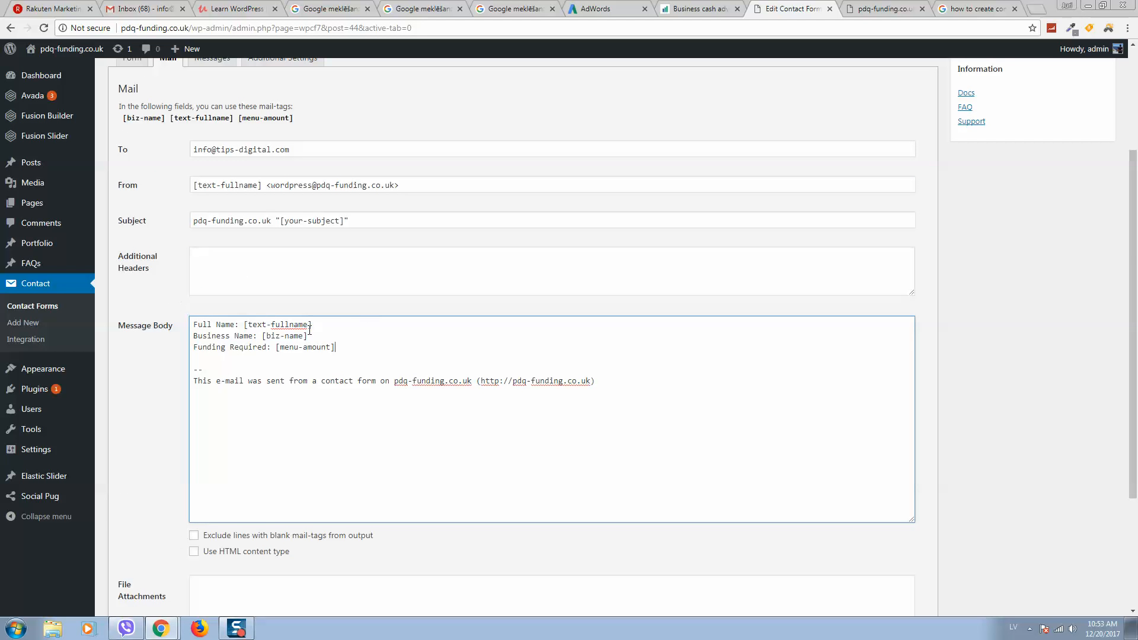
{"action": "scroll", "coordinate": [310, 330], "scroll_direction": "down", "scroll_amount": 3}
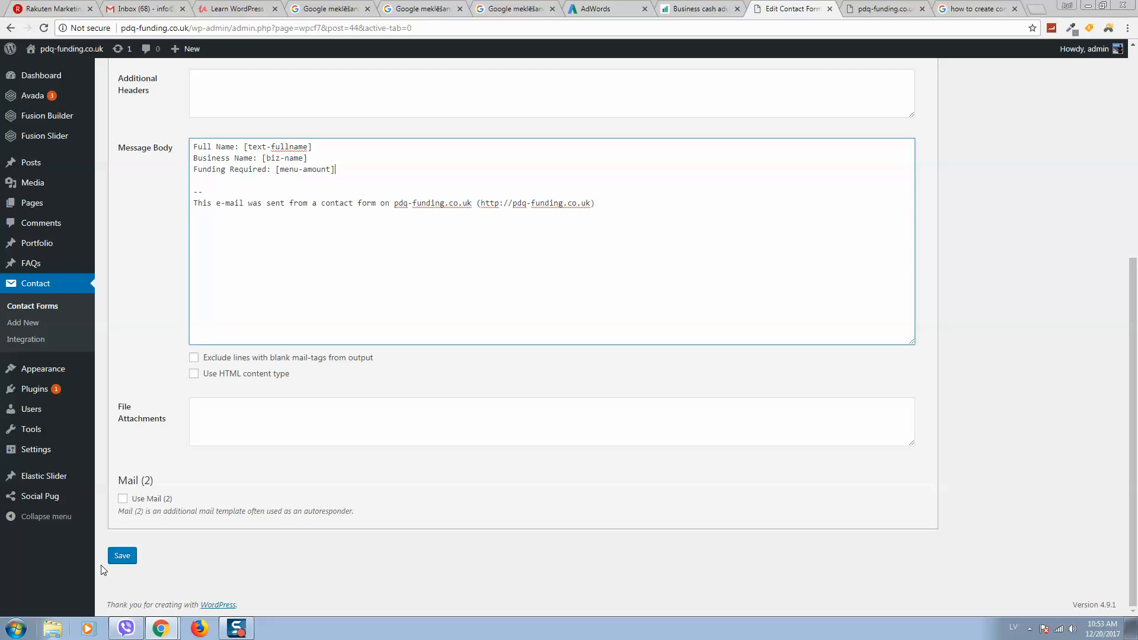
{"action": "left_click", "coordinate": [125, 554]}
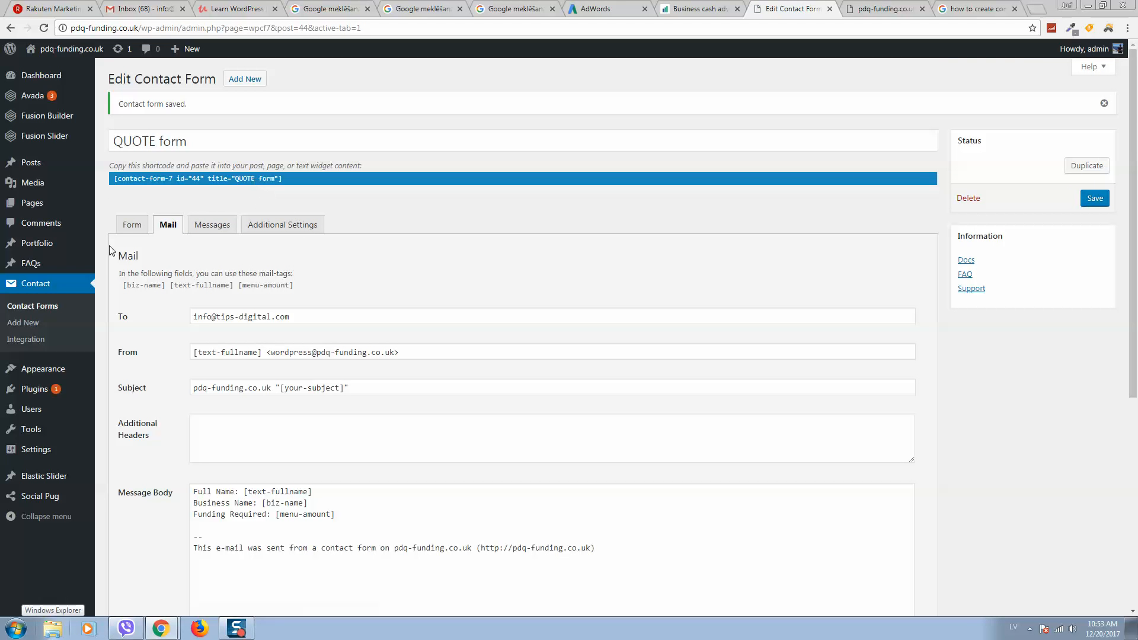
- Return to the form template and copy the QUOTE form's shortcode
{"action": "left_click", "coordinate": [133, 226]}
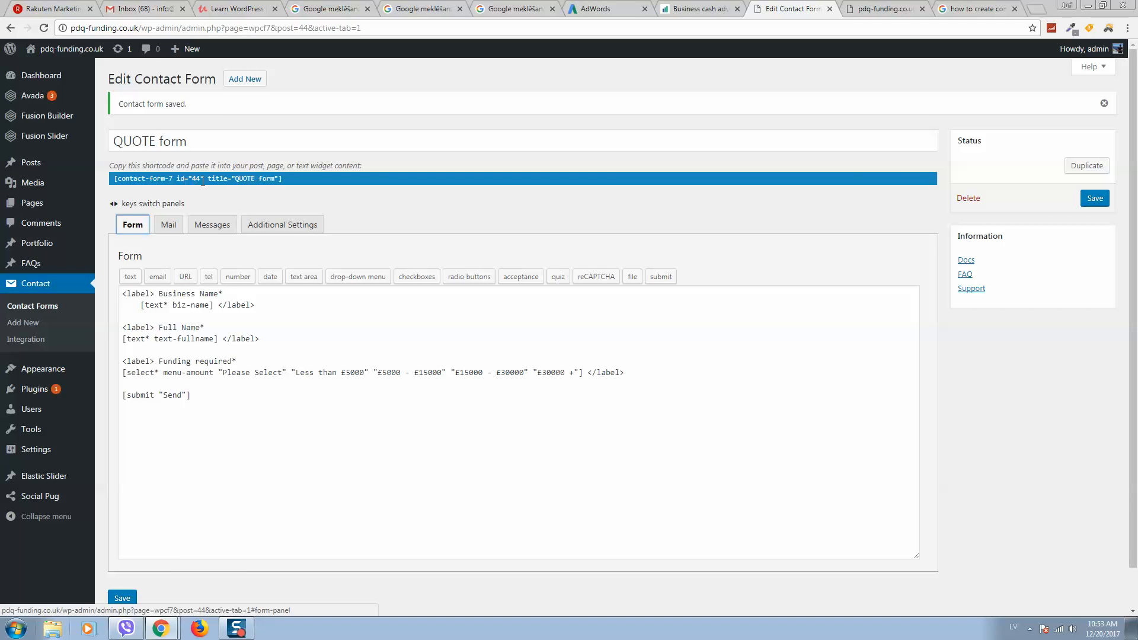
{"action": "right_click", "coordinate": [256, 177]}
{"action": "left_click", "coordinate": [283, 190]}
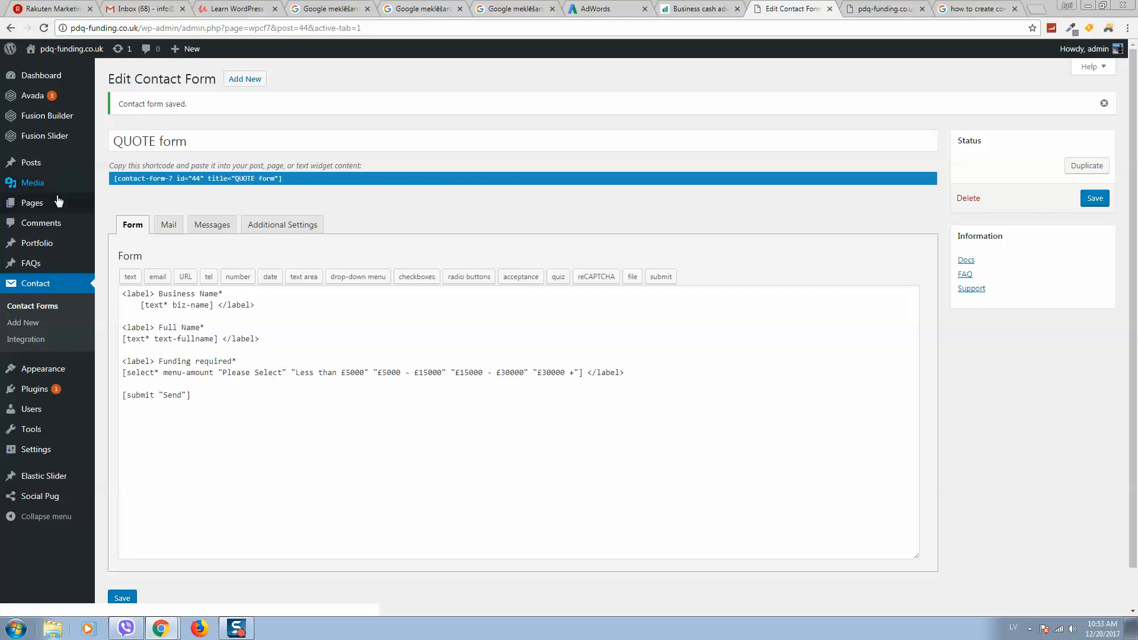
- Open the Home page for editing and add a Code Block element to the empty 1/3 column beside the checklist
{"action": "left_click", "coordinate": [142, 205]}
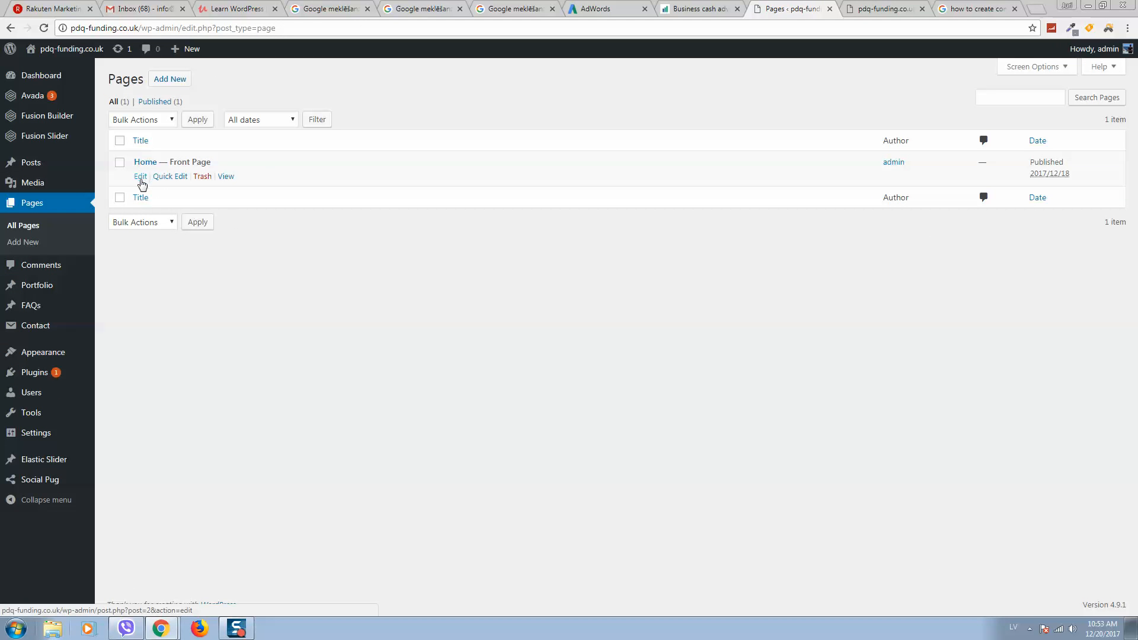
{"action": "left_click", "coordinate": [141, 179]}
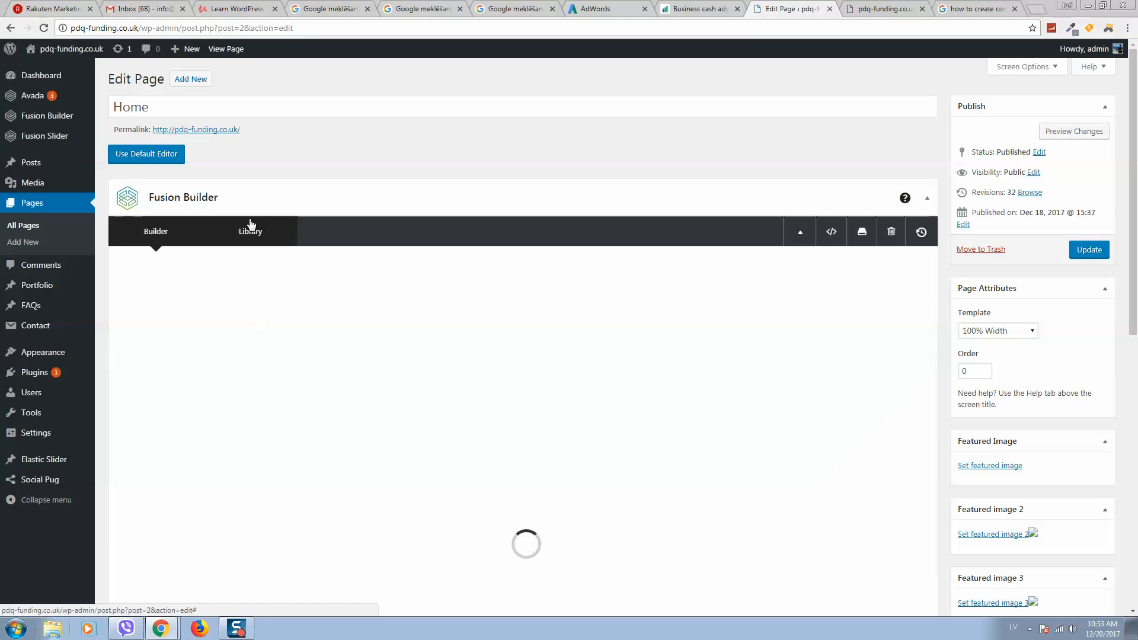
{"action": "scroll", "coordinate": [642, 314], "scroll_direction": "up", "scroll_amount": 2}
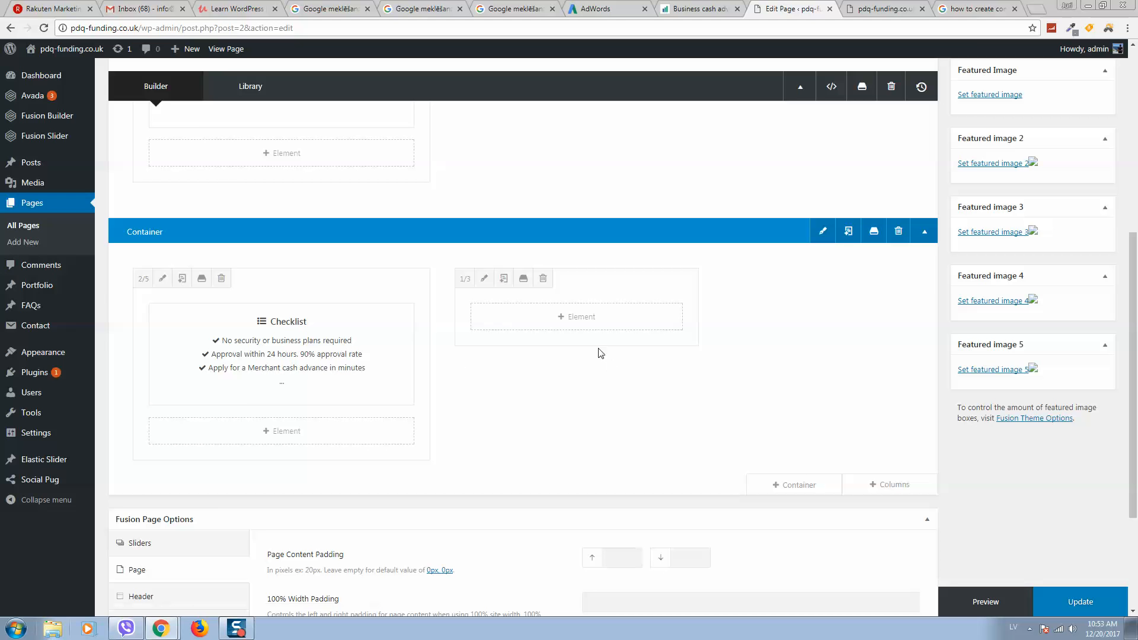
{"action": "left_click", "coordinate": [579, 322]}
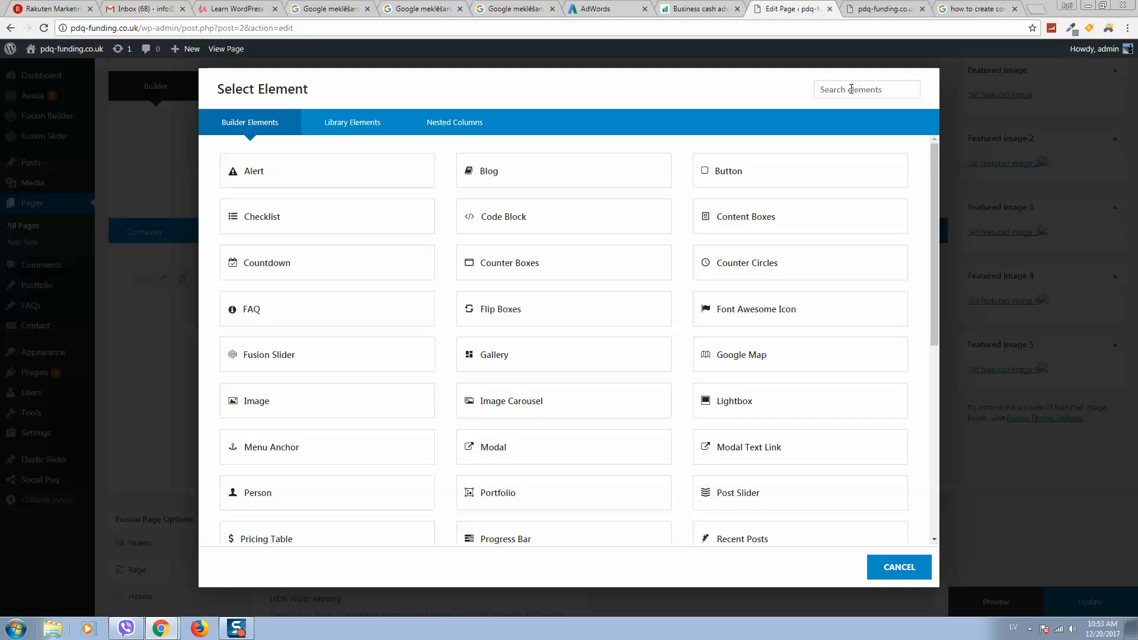
{"action": "left_click", "coordinate": [527, 227]}
- Paste the QUOTE form's shortcode into the code block, save the element and update the Home page
{"action": "right_click", "coordinate": [668, 163]}
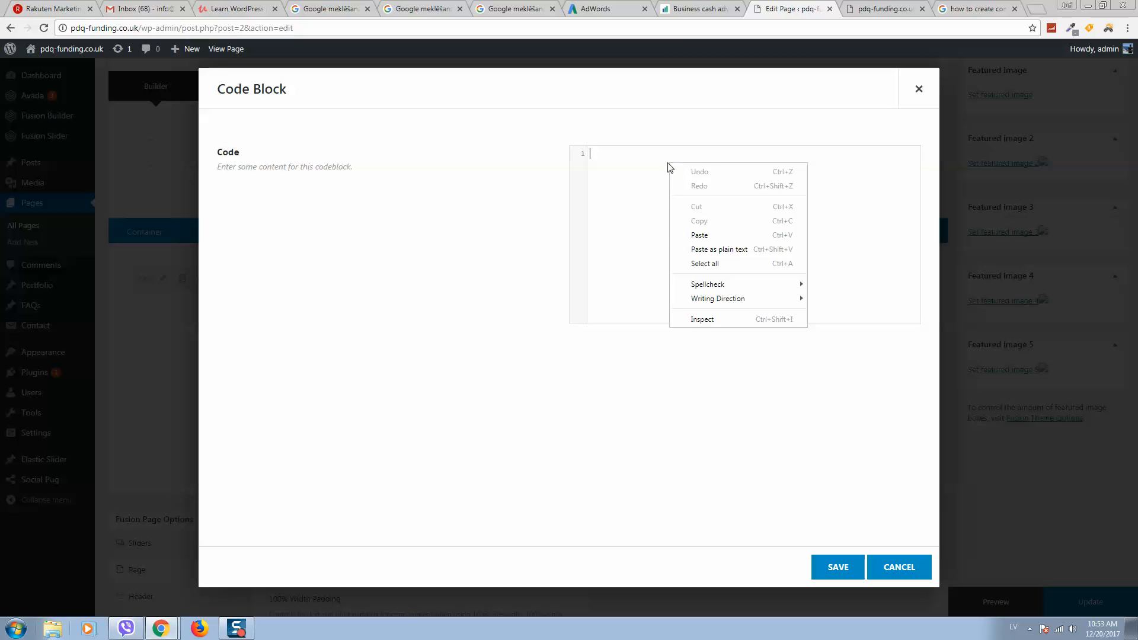
{"action": "left_click", "coordinate": [719, 234]}
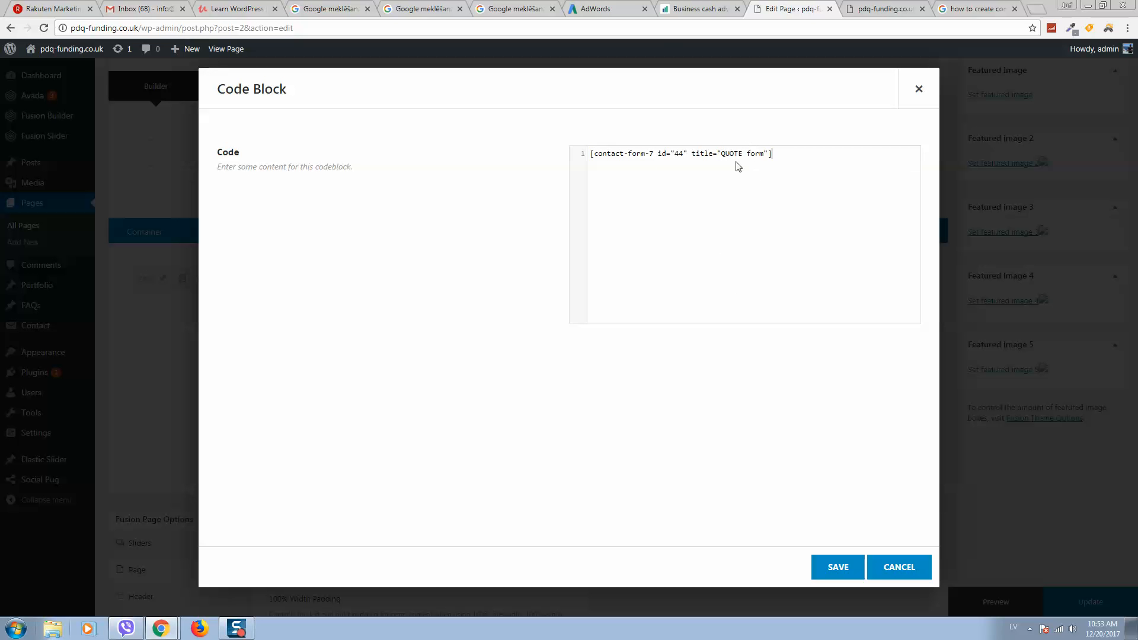
{"action": "left_click", "coordinate": [835, 568]}
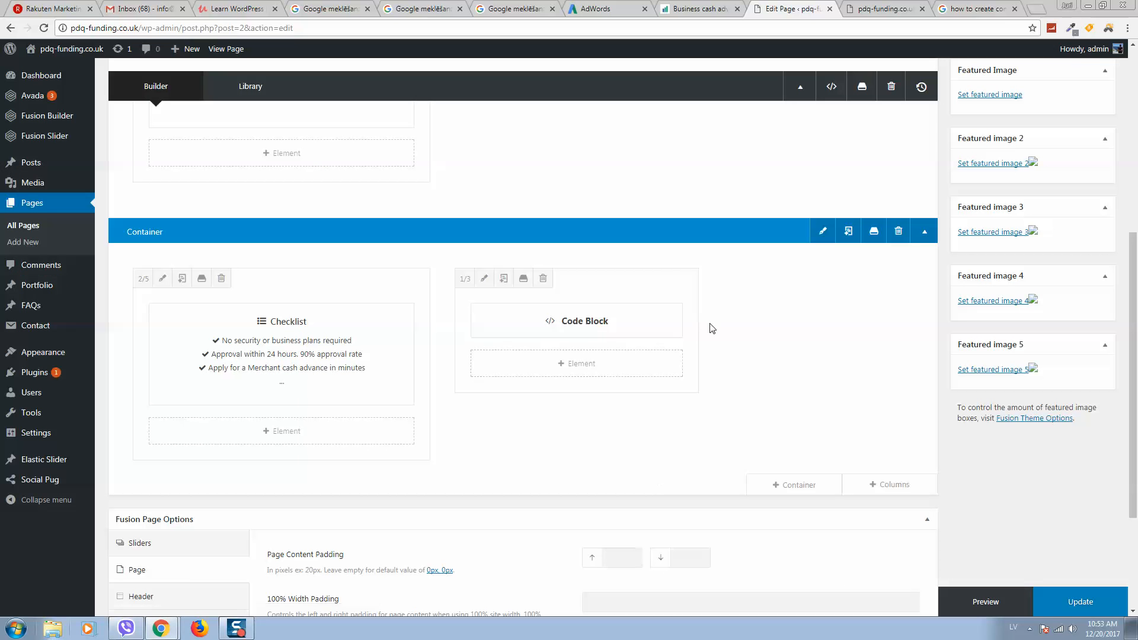
{"action": "left_click", "coordinate": [1084, 602]}
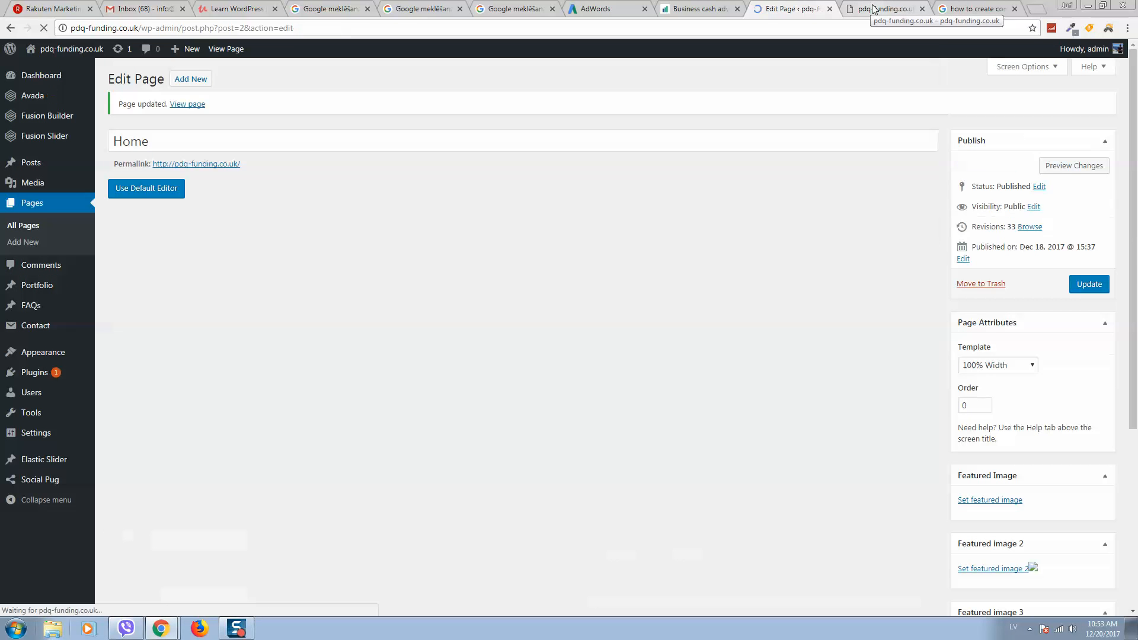
- Reload the live pdq-funding.co.uk page and check the quote form's name fields and Funding required options
{"action": "left_click", "coordinate": [878, 8]}
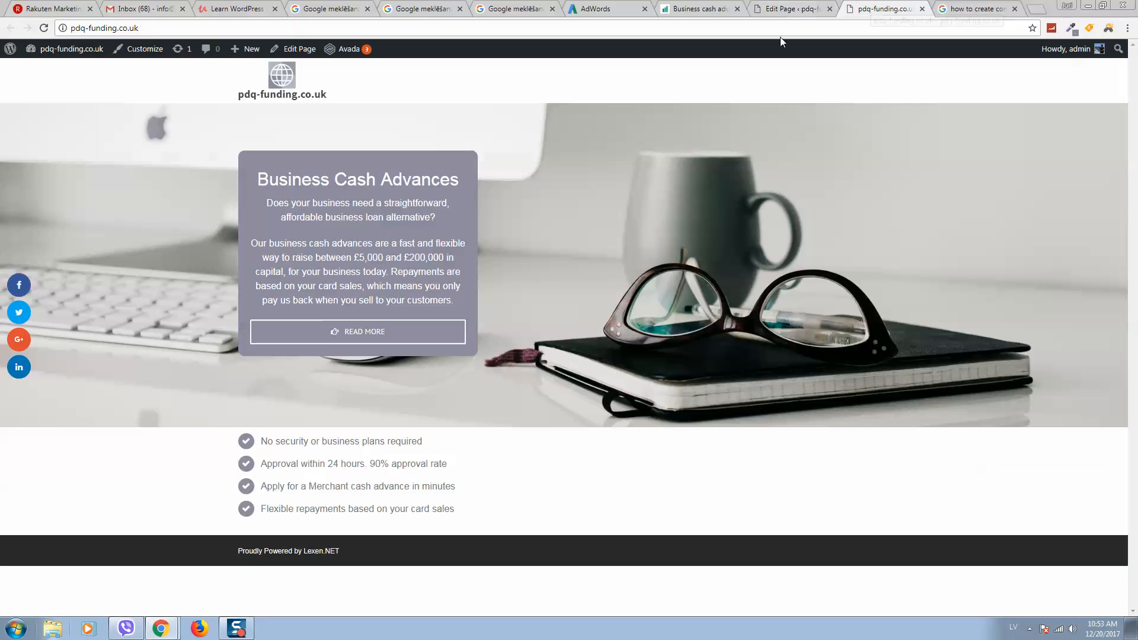
{"action": "left_click", "coordinate": [43, 27]}
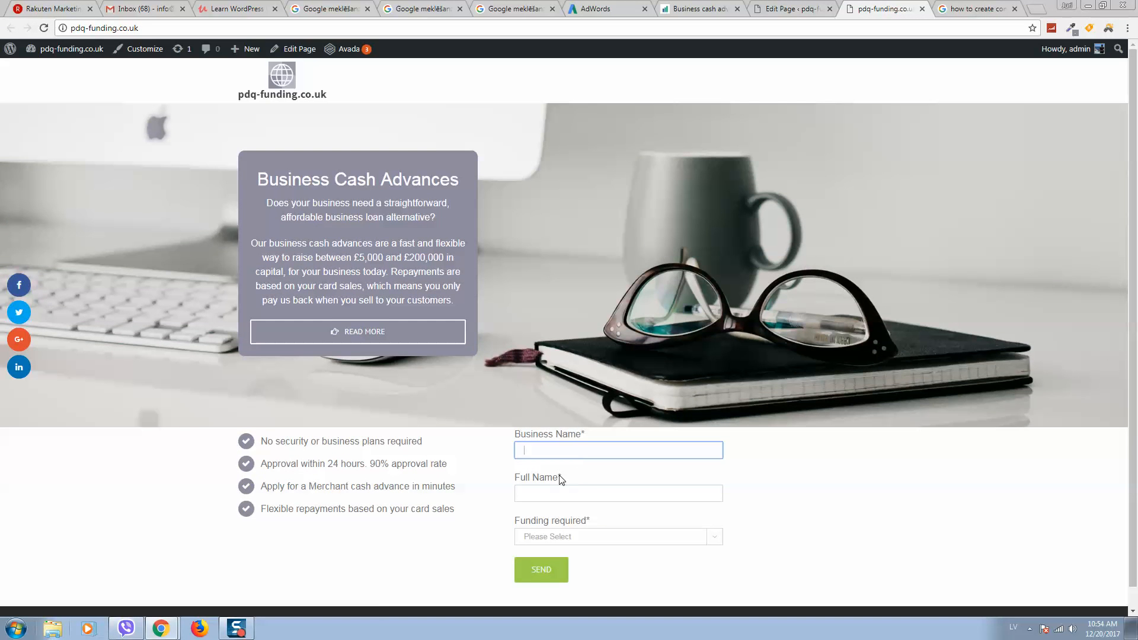
{"action": "left_click", "coordinate": [562, 492]}
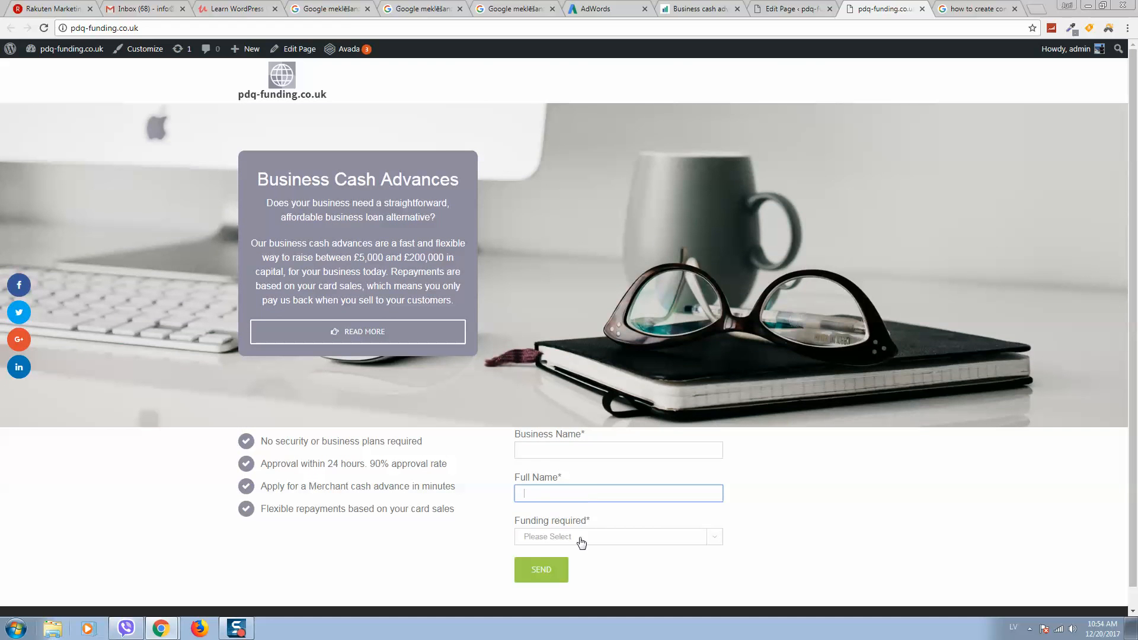
{"action": "left_click", "coordinate": [581, 543]}
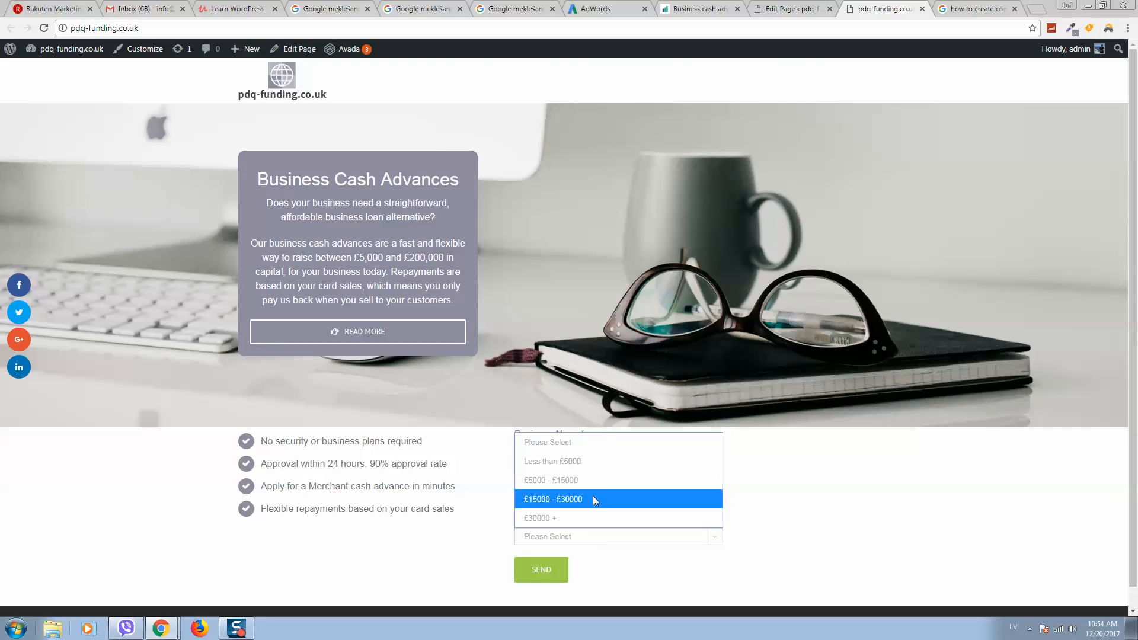
{"action": "left_click", "coordinate": [834, 484]}
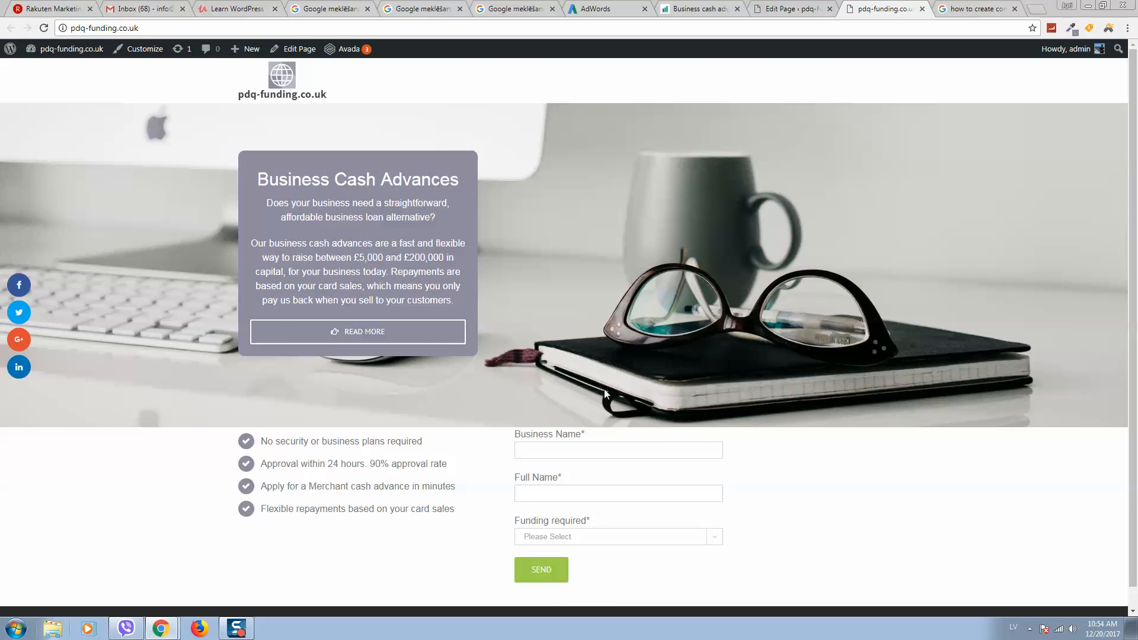